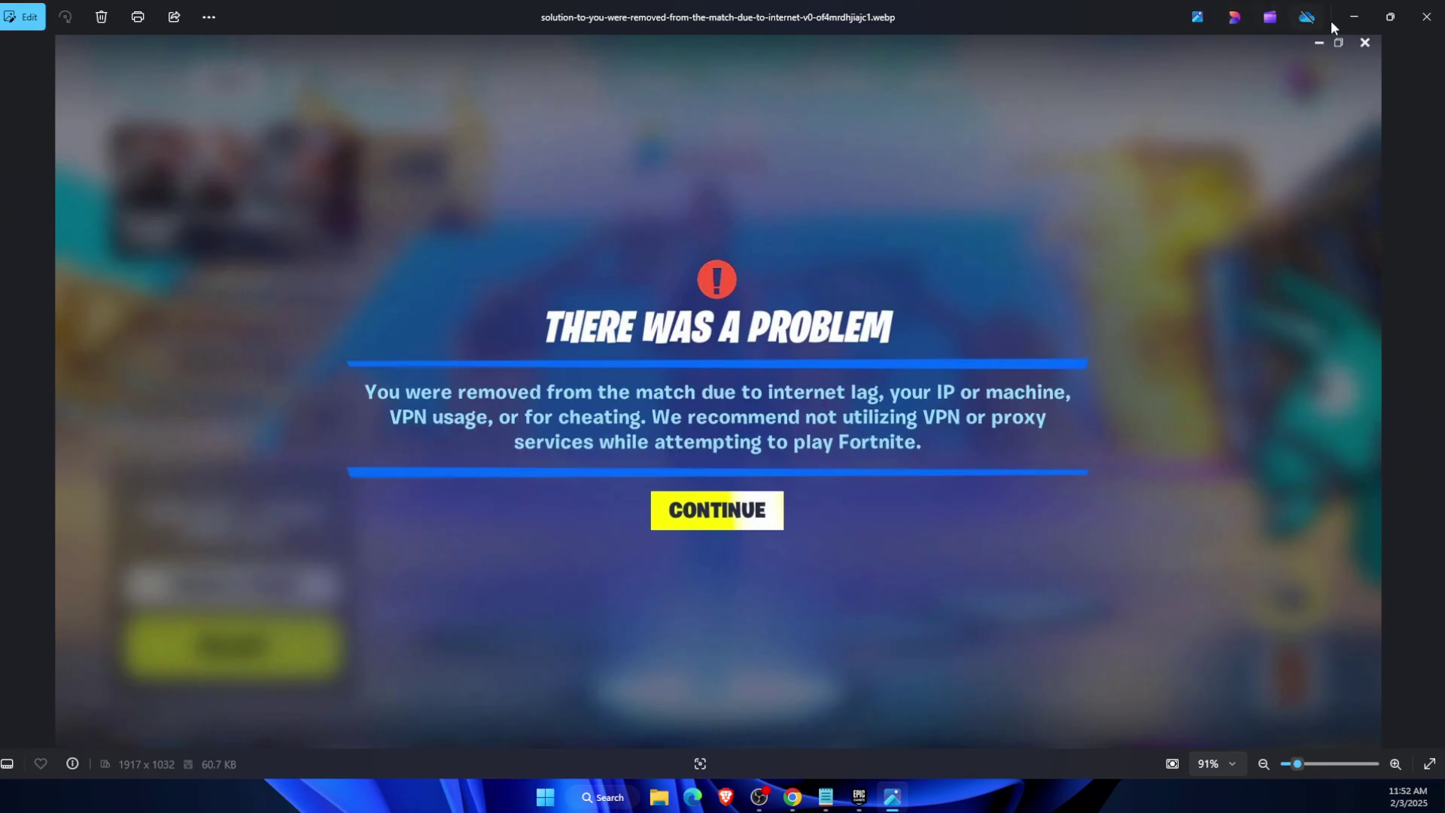
Close the Fortnite 'removed from the match' error screenshot in Photos.
click(1427, 16)
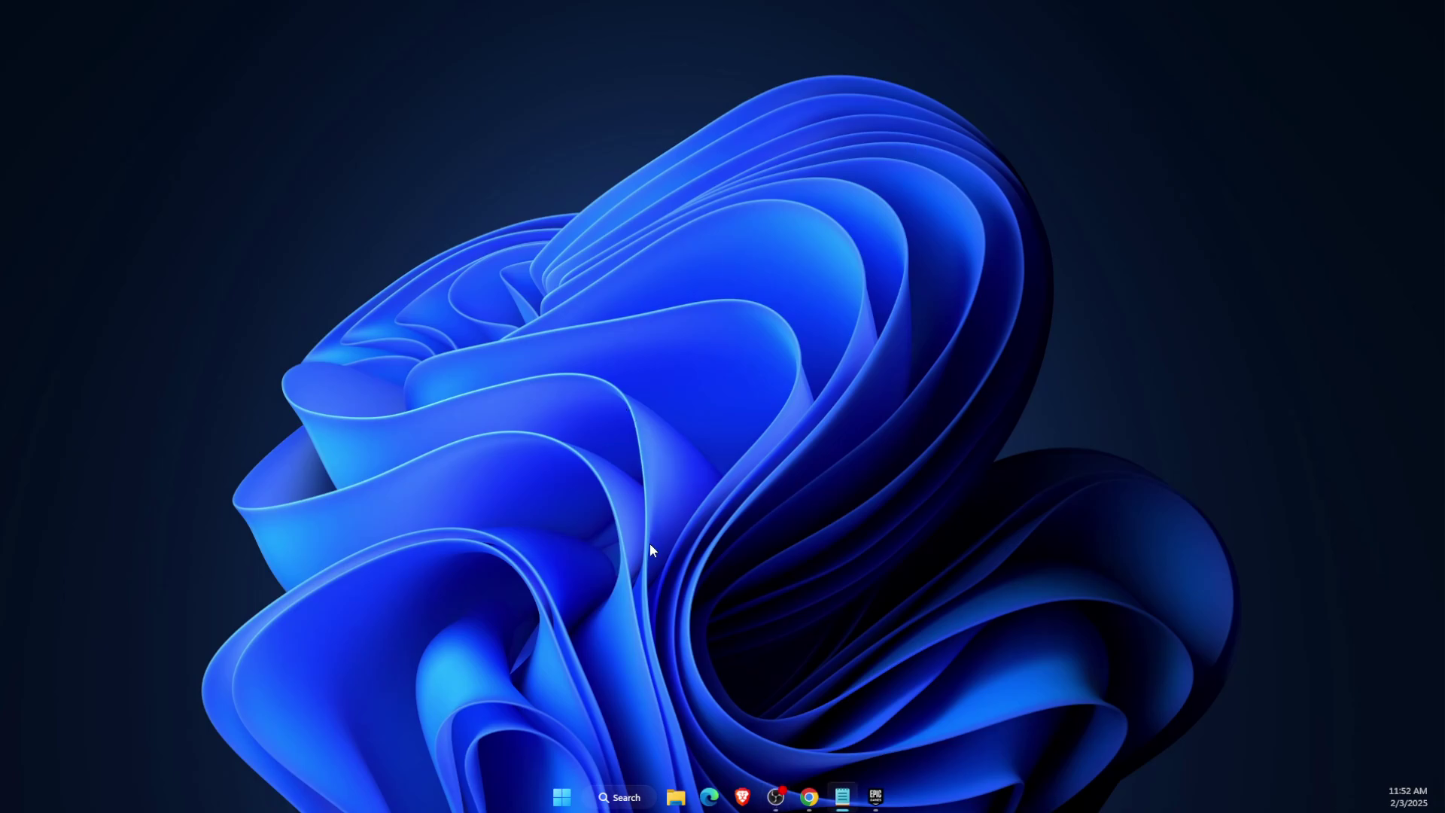
click(629, 798)
text(ins)
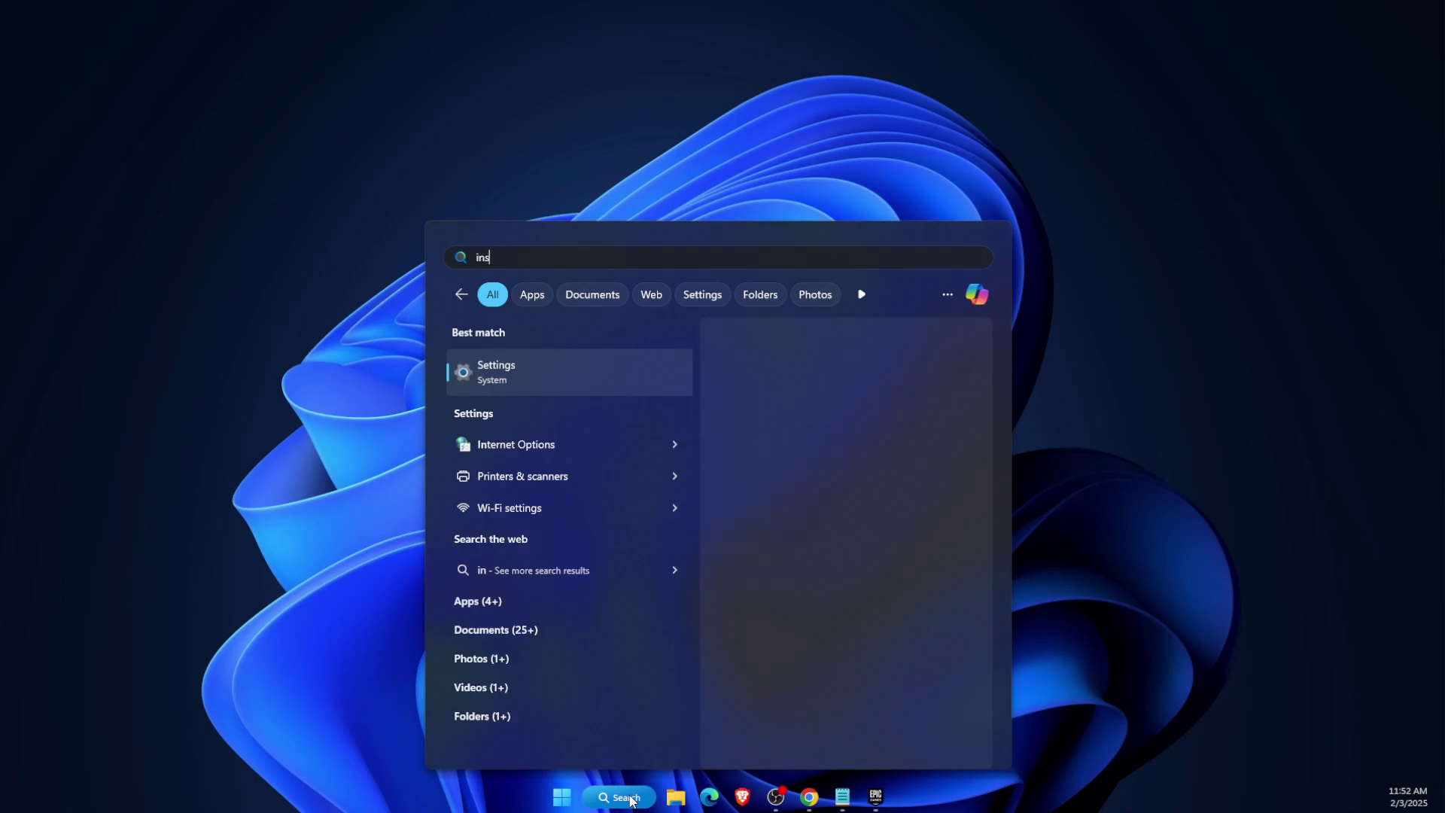
text(t)
click(596, 381)
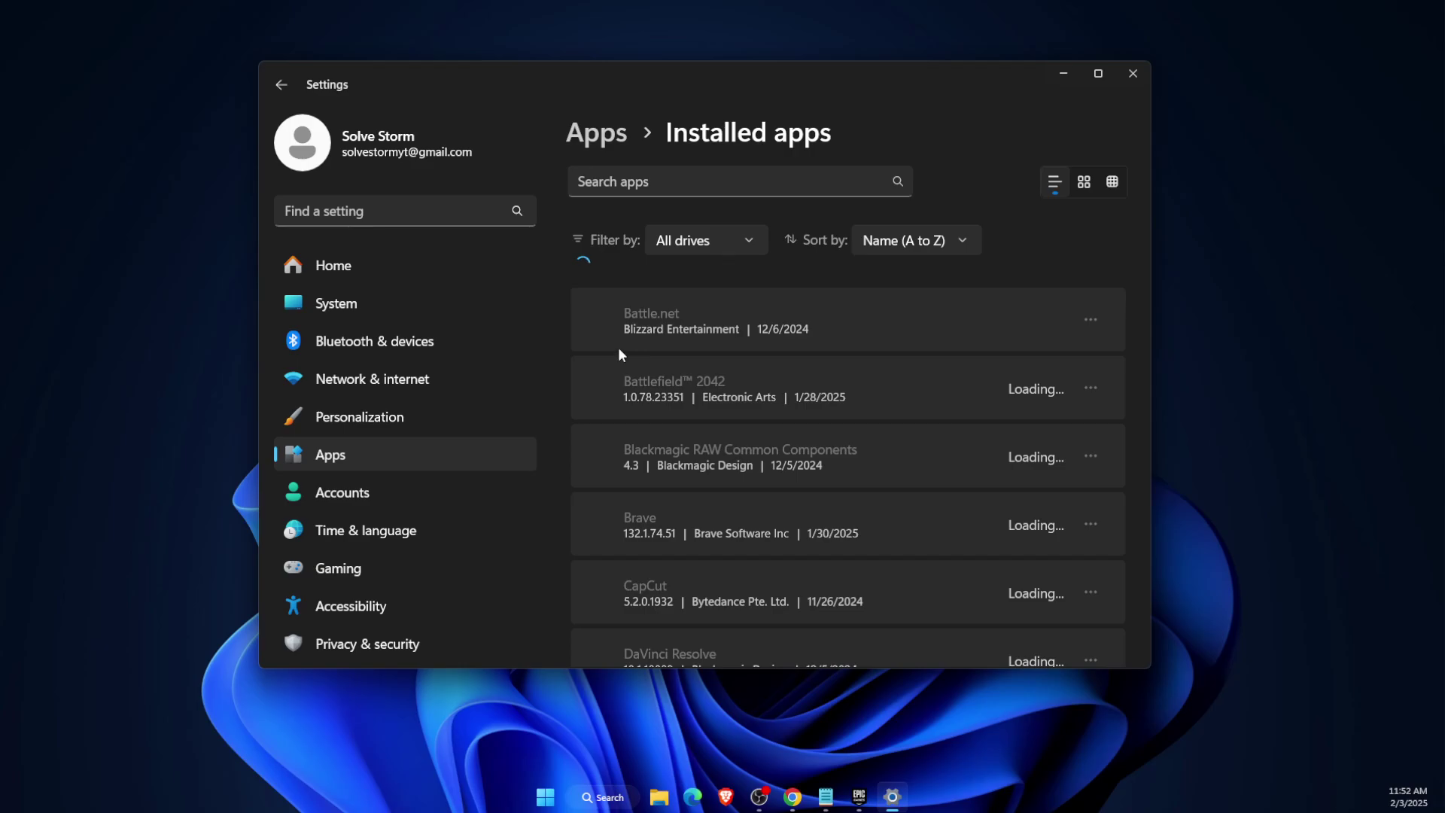
click(617, 162)
text(epic)
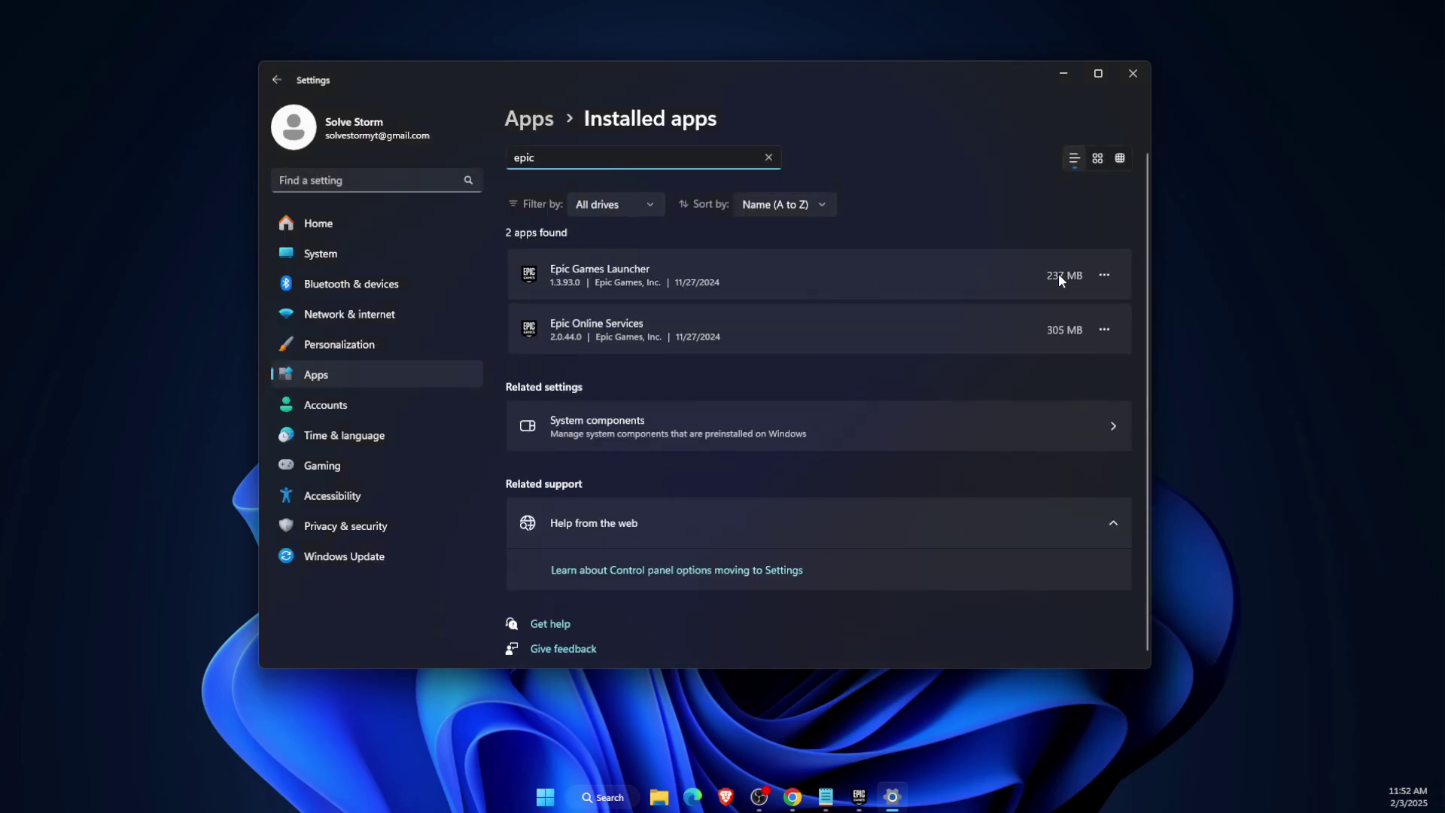
click(1102, 274)
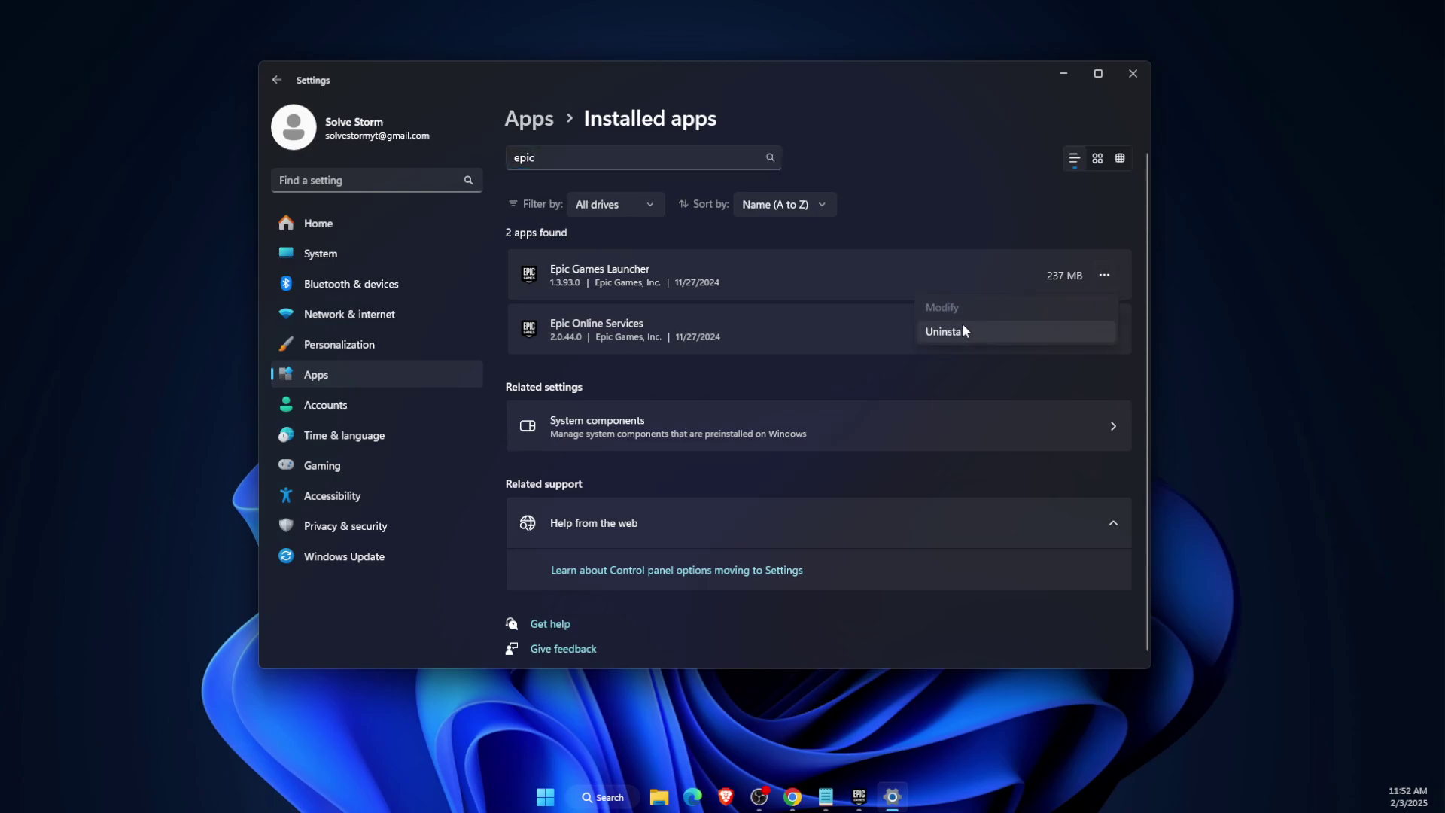
click(995, 249)
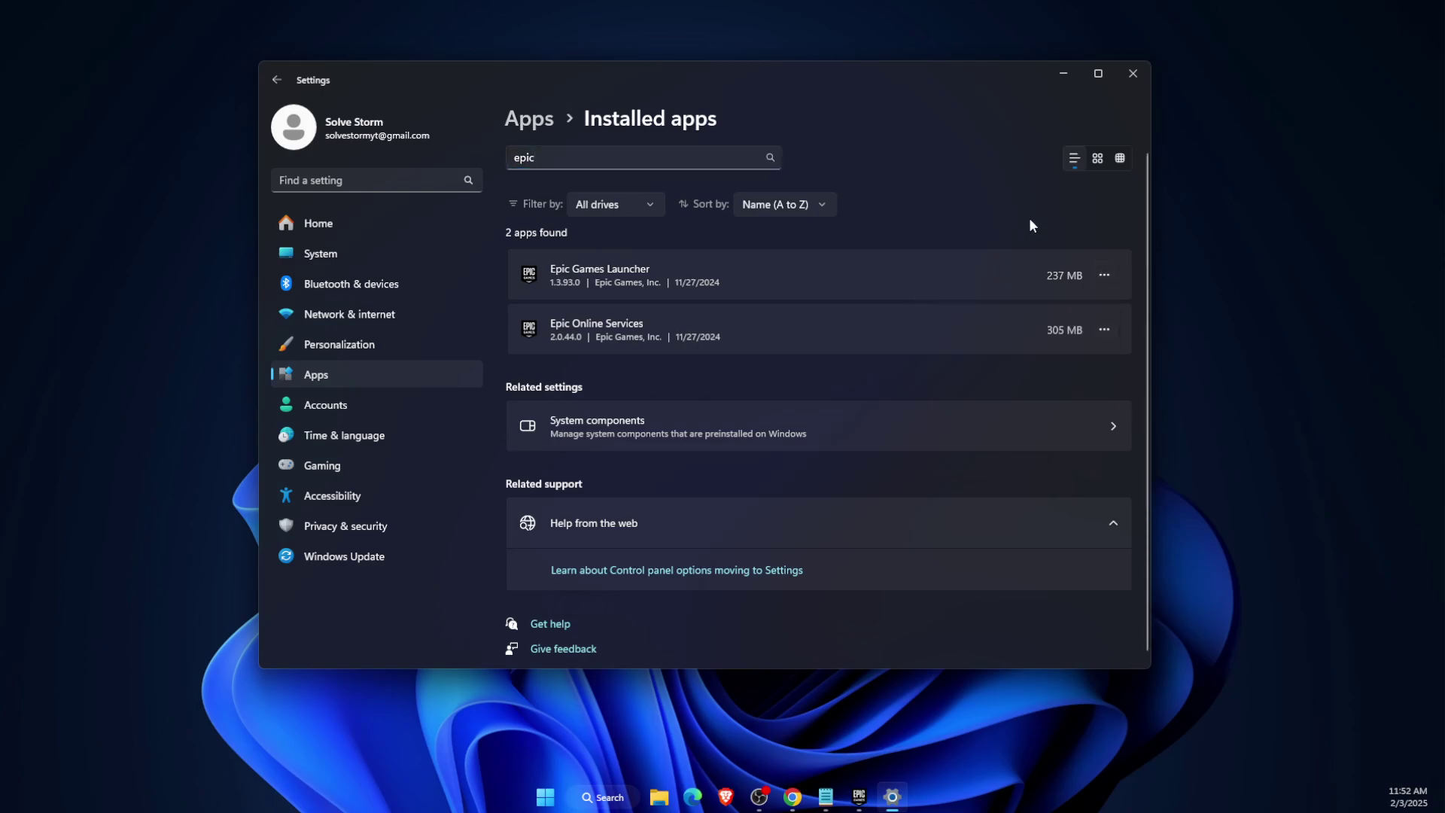
click(1133, 76)
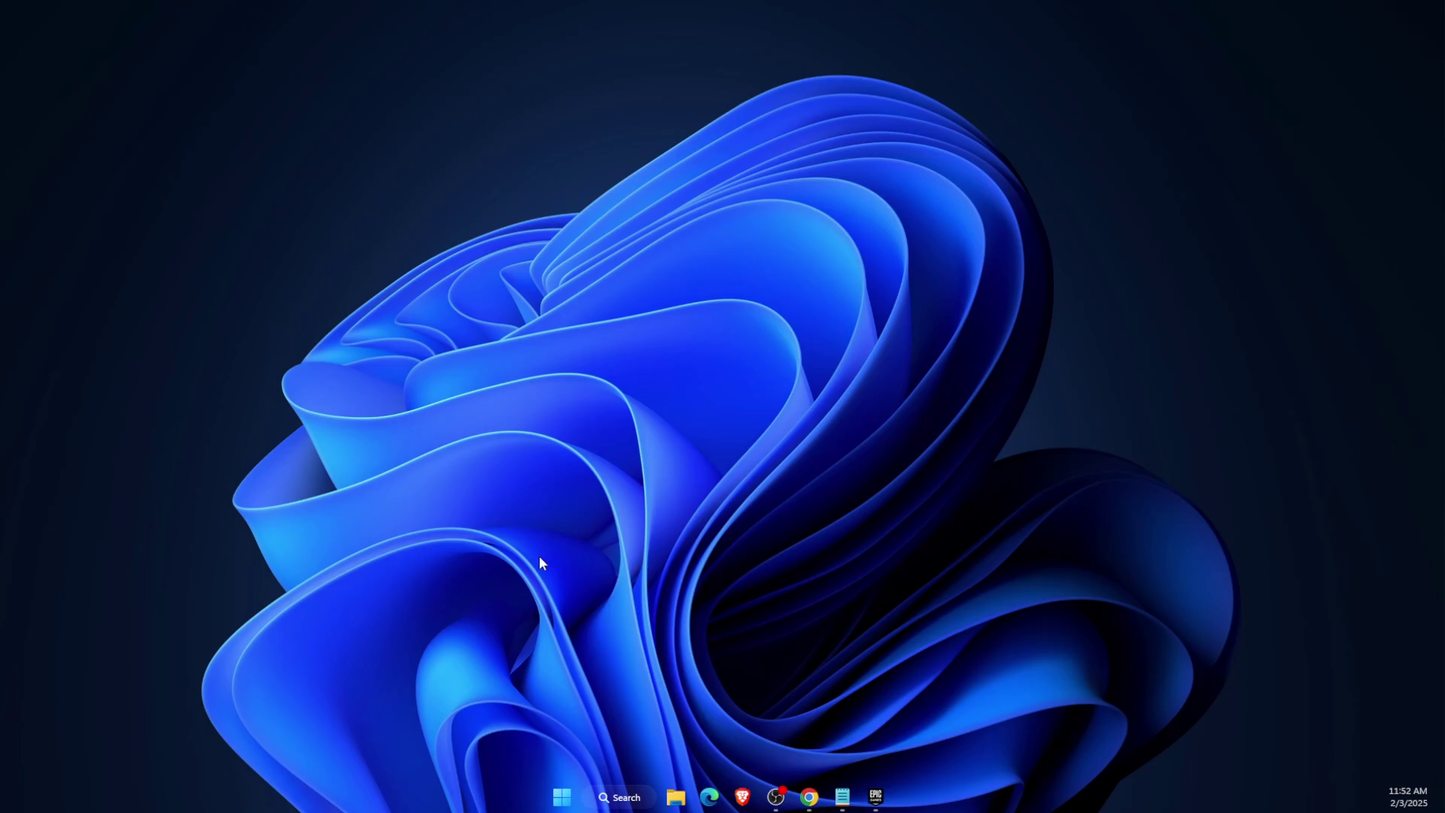
click(673, 797)
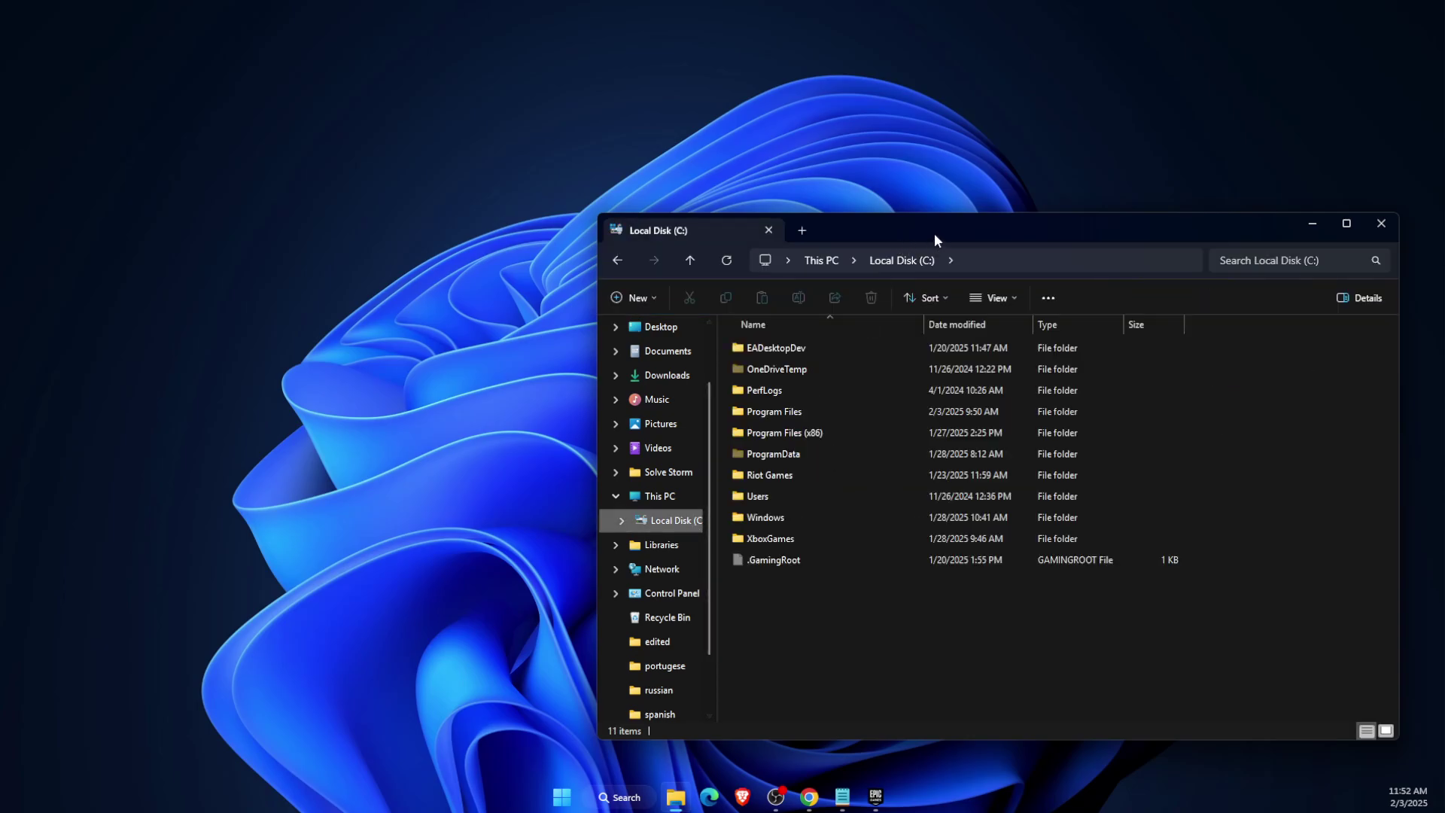
drag(934, 233, 762, 201)
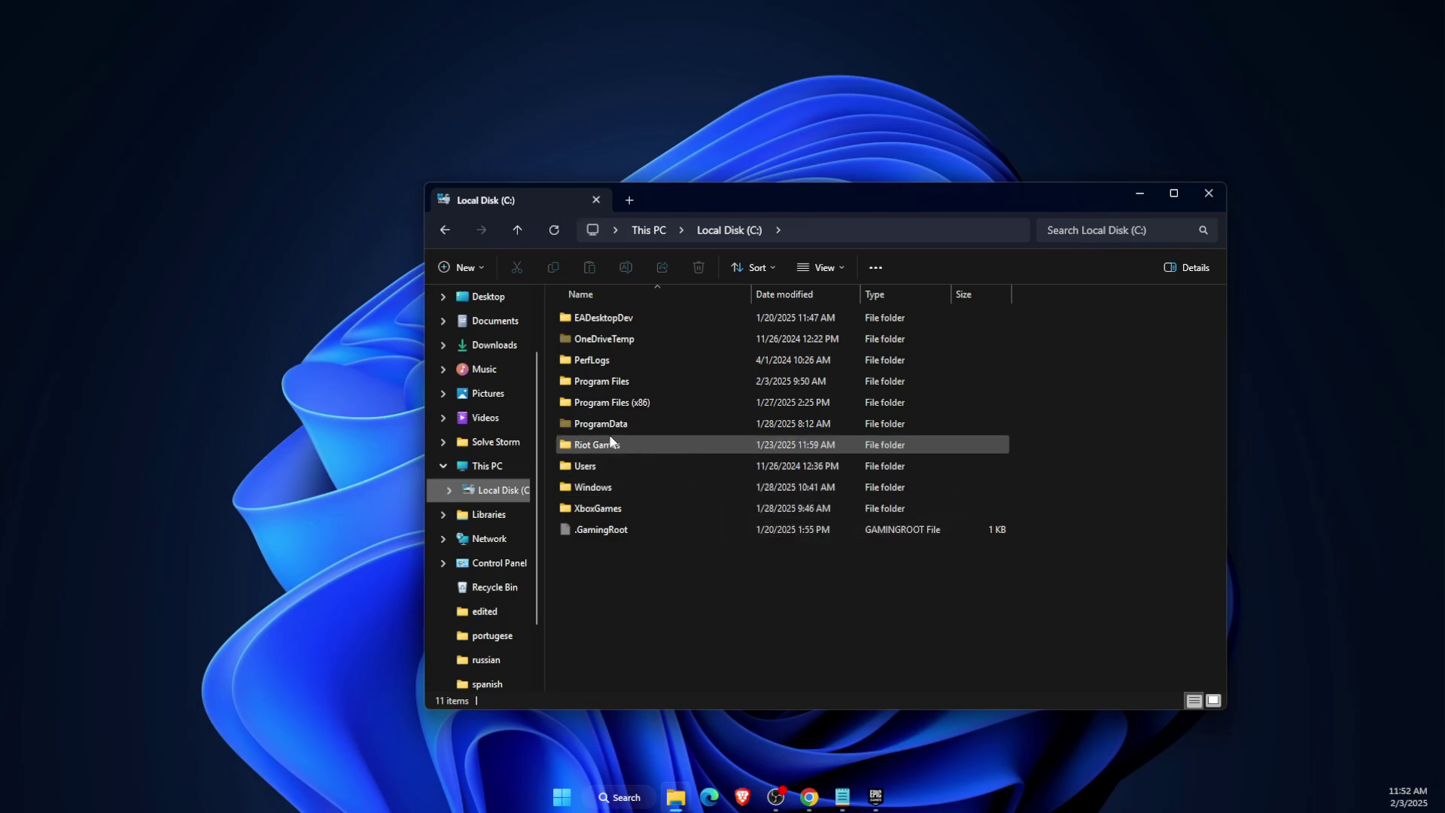
double_click(608, 380)
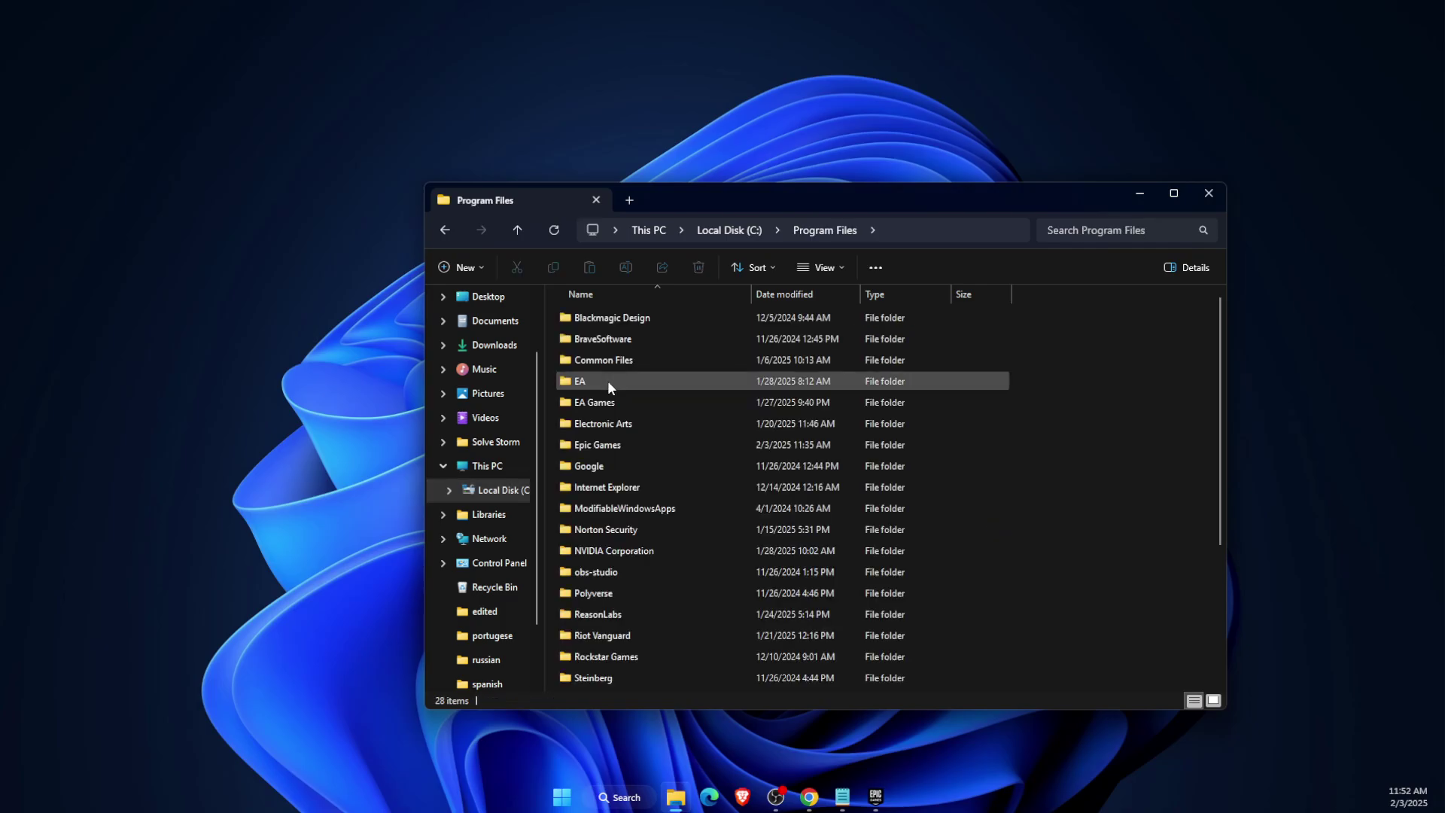
double_click(605, 449)
double_click(588, 319)
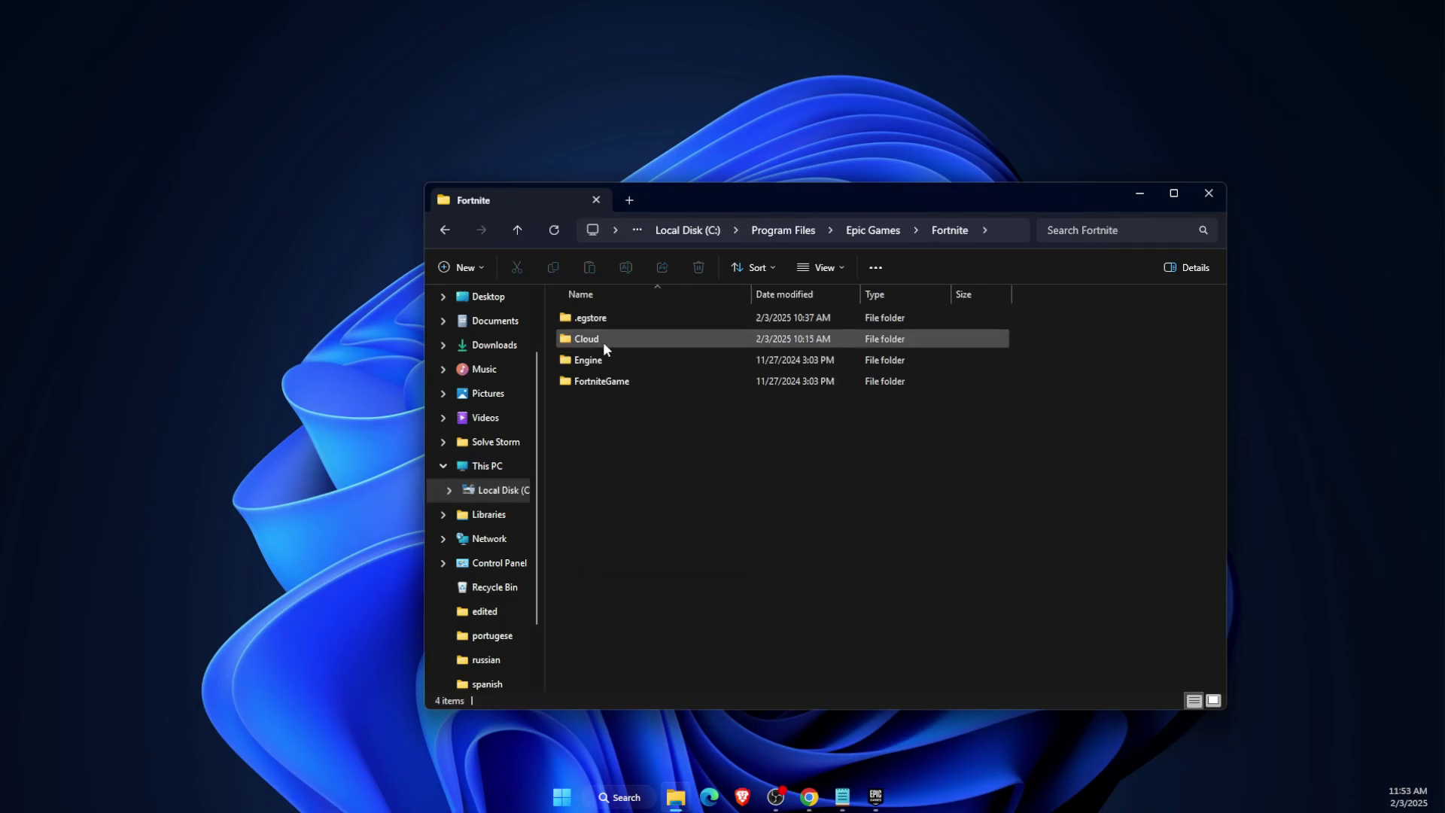
double_click(608, 382)
double_click(604, 316)
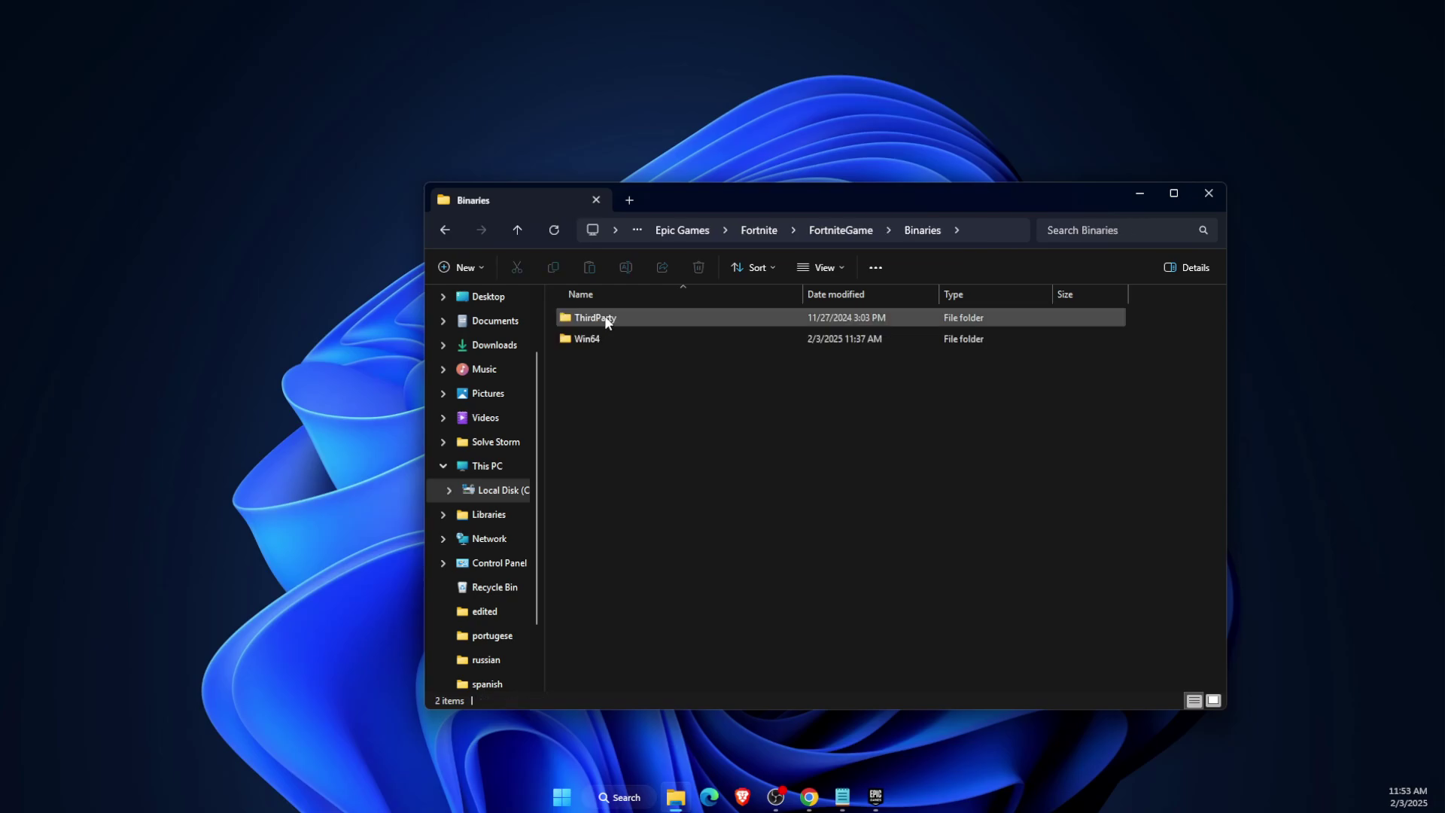
double_click(610, 337)
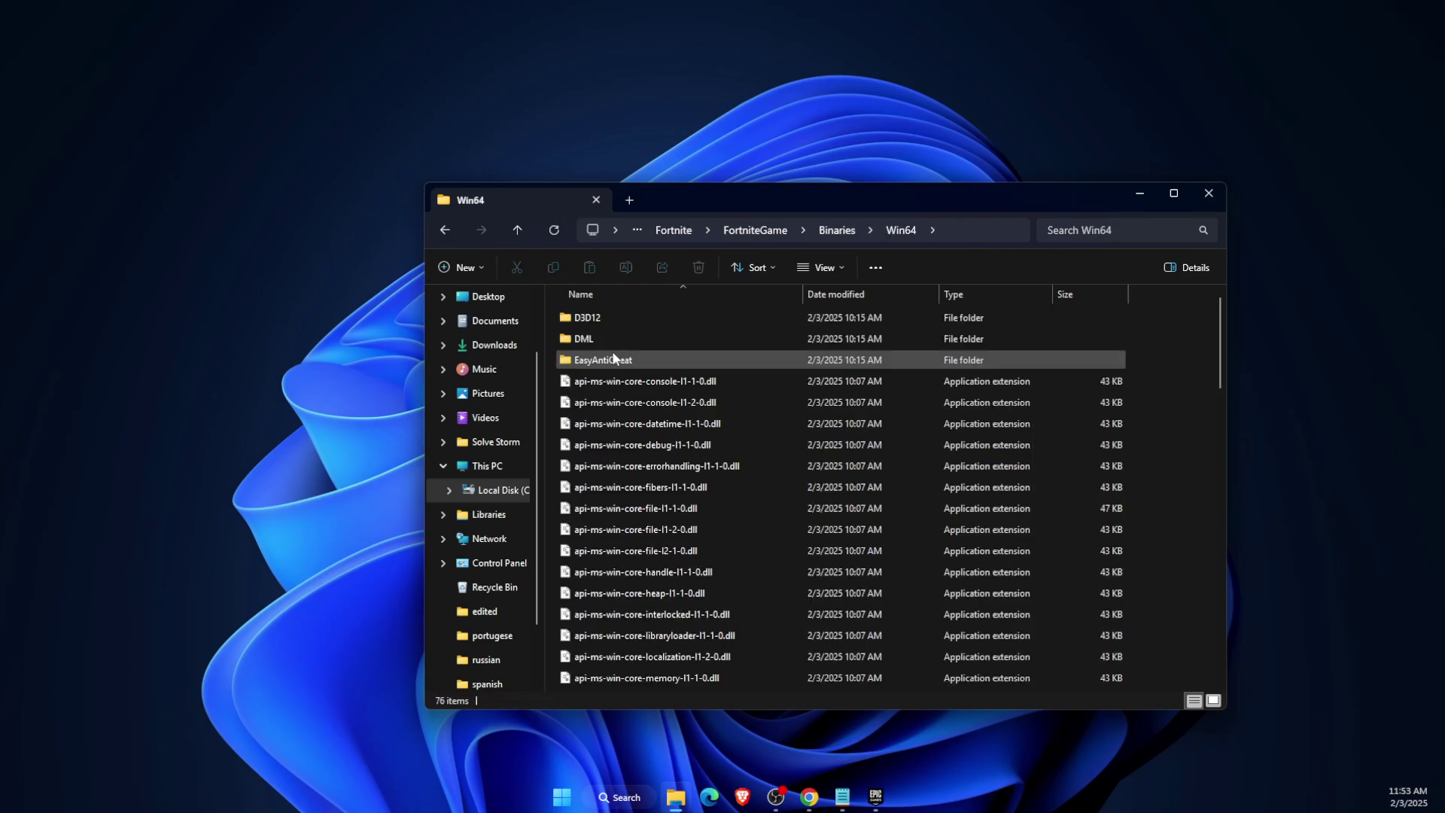
double_click(613, 359)
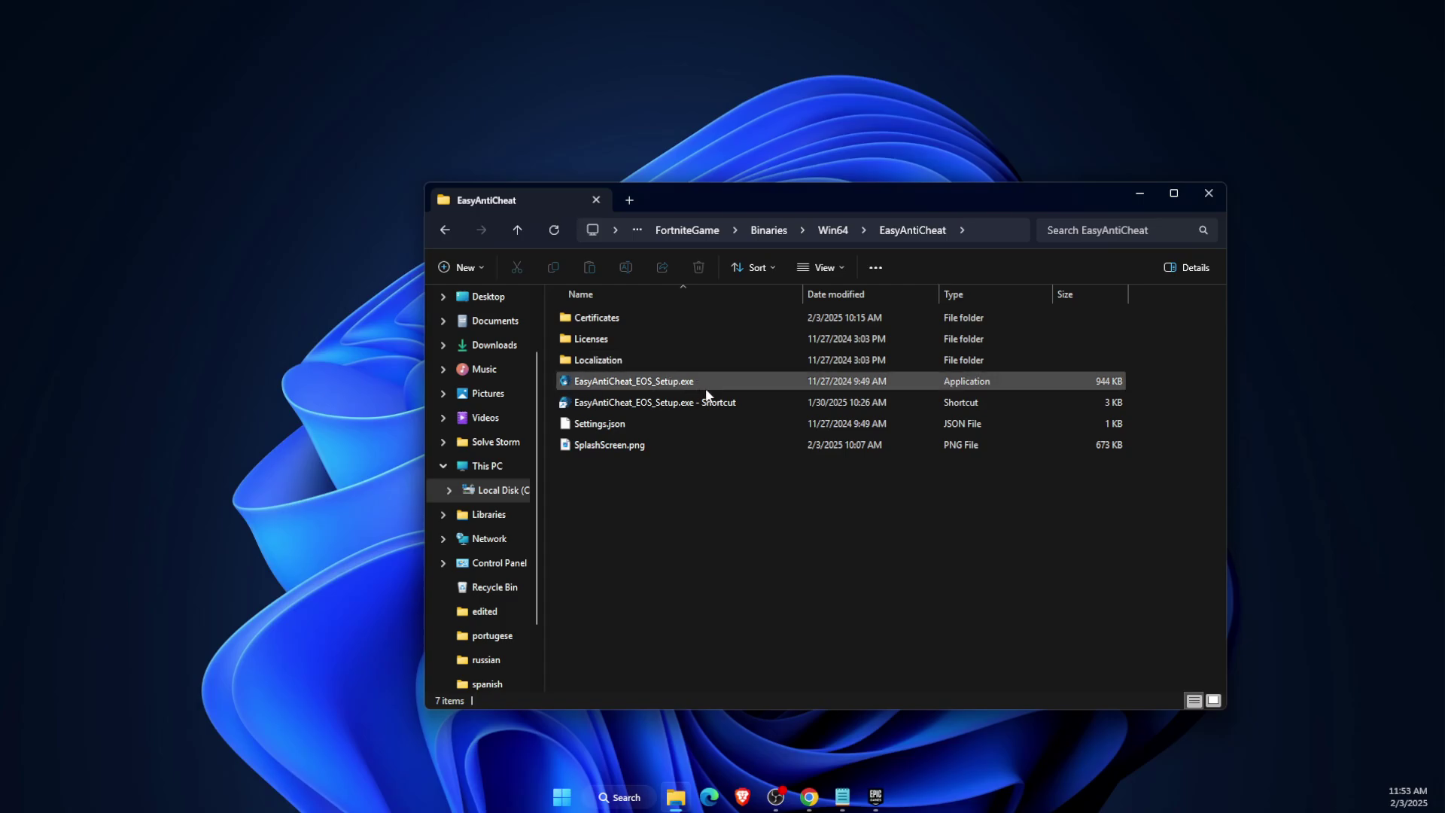
click(688, 402)
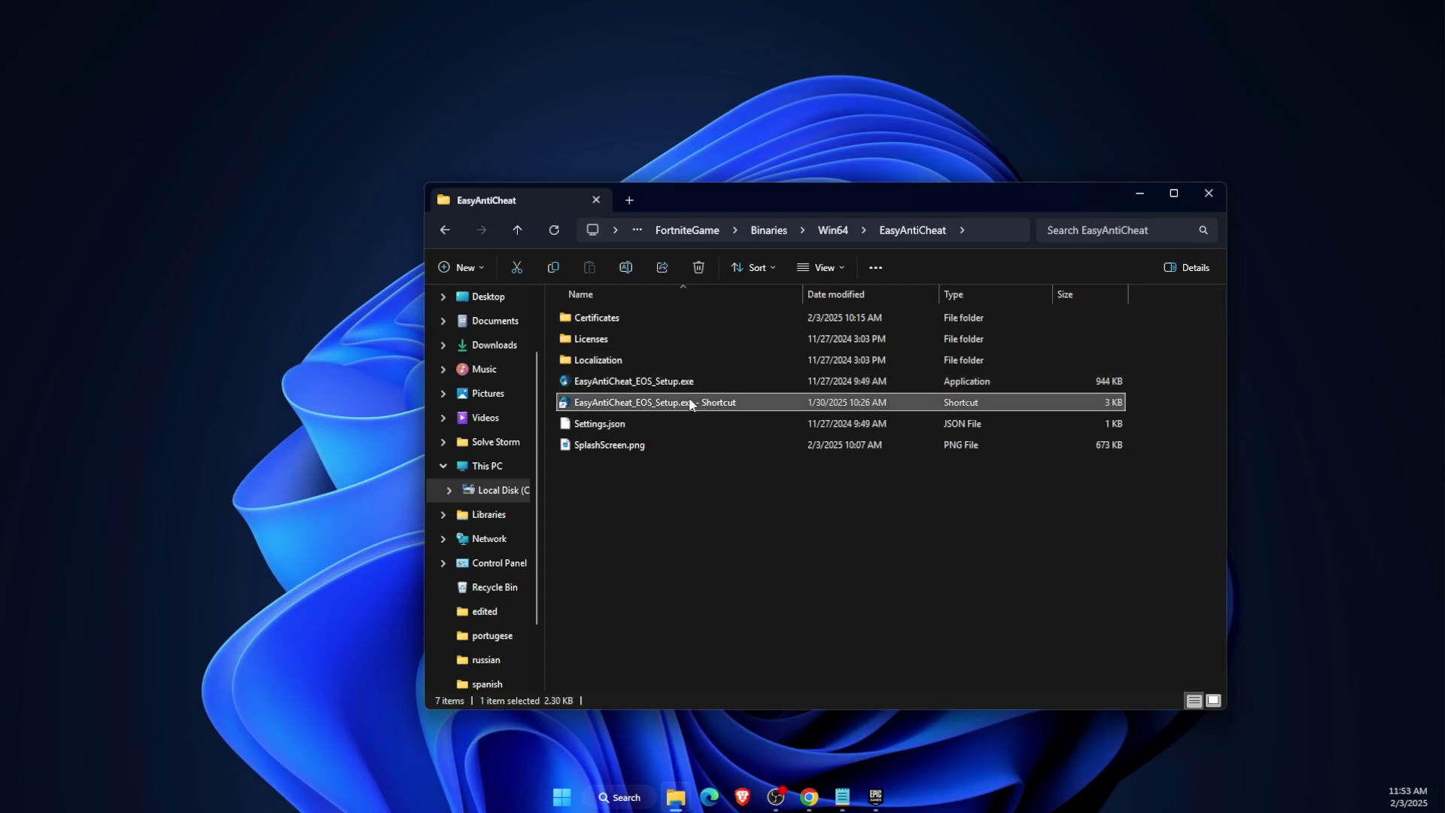
click(781, 577)
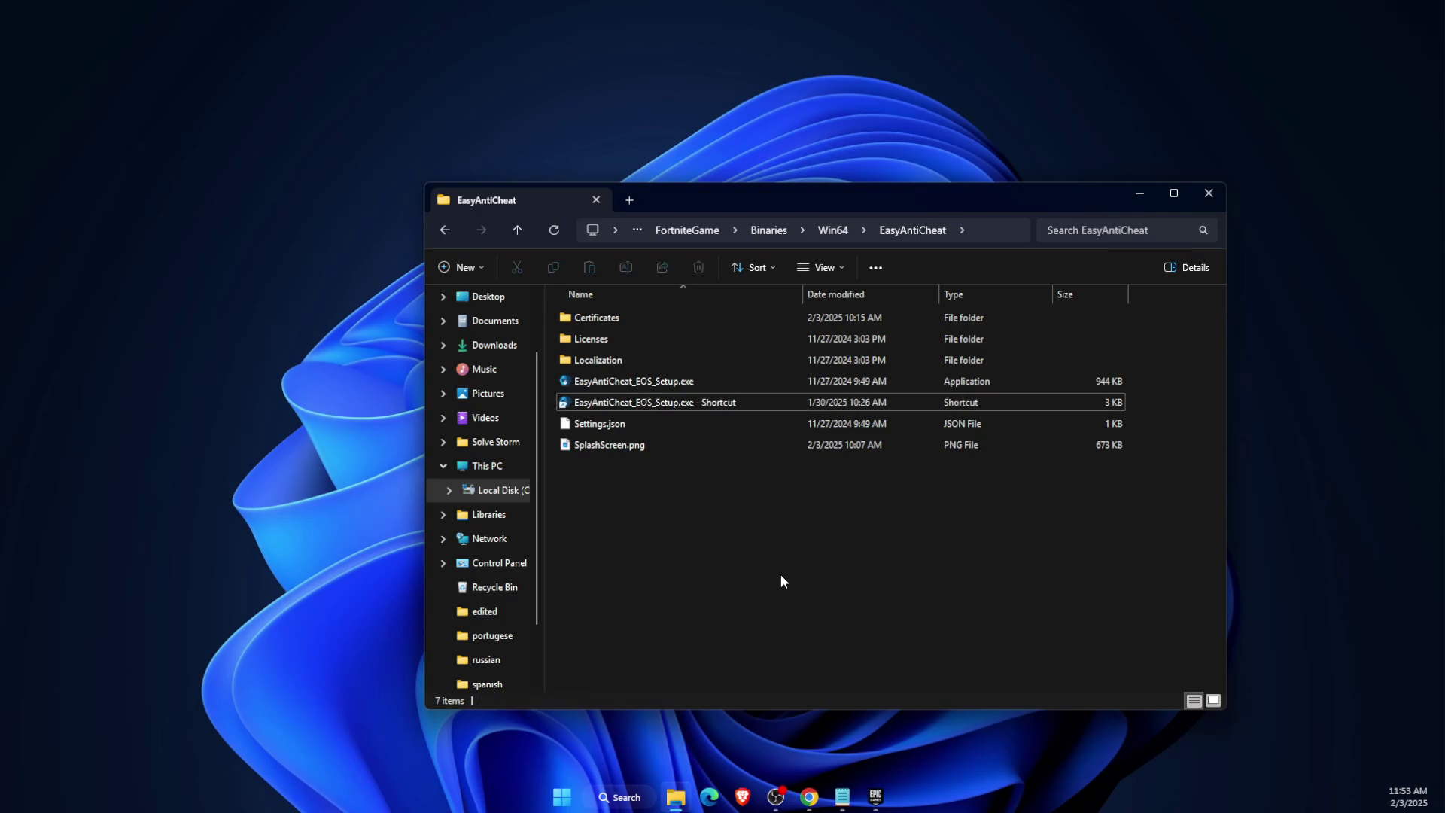
key(Down)
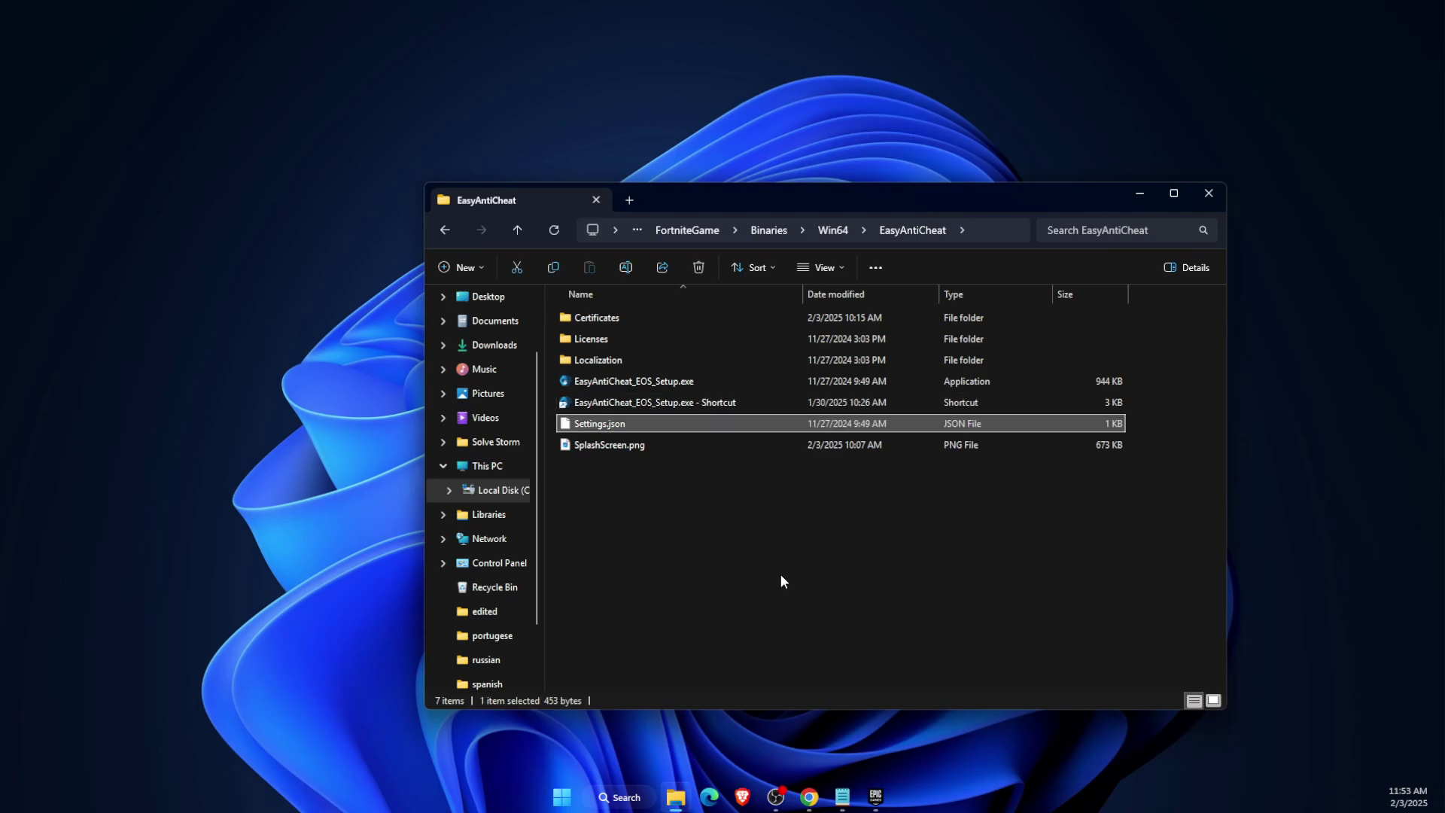
click(850, 571)
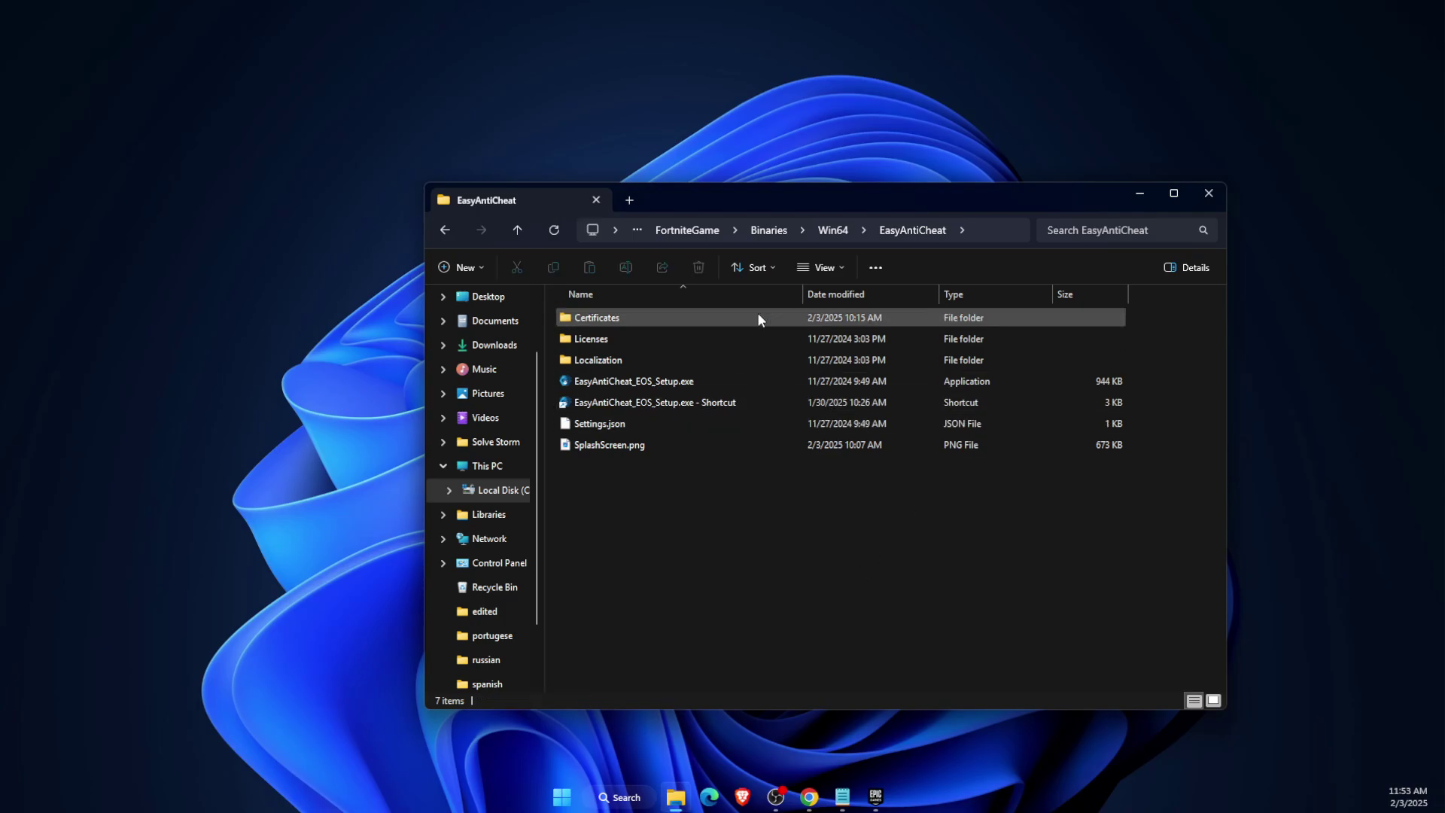
click(1210, 194)
Launch Command Prompt as administrator and start the sfc /scannow system file check.
click(619, 796)
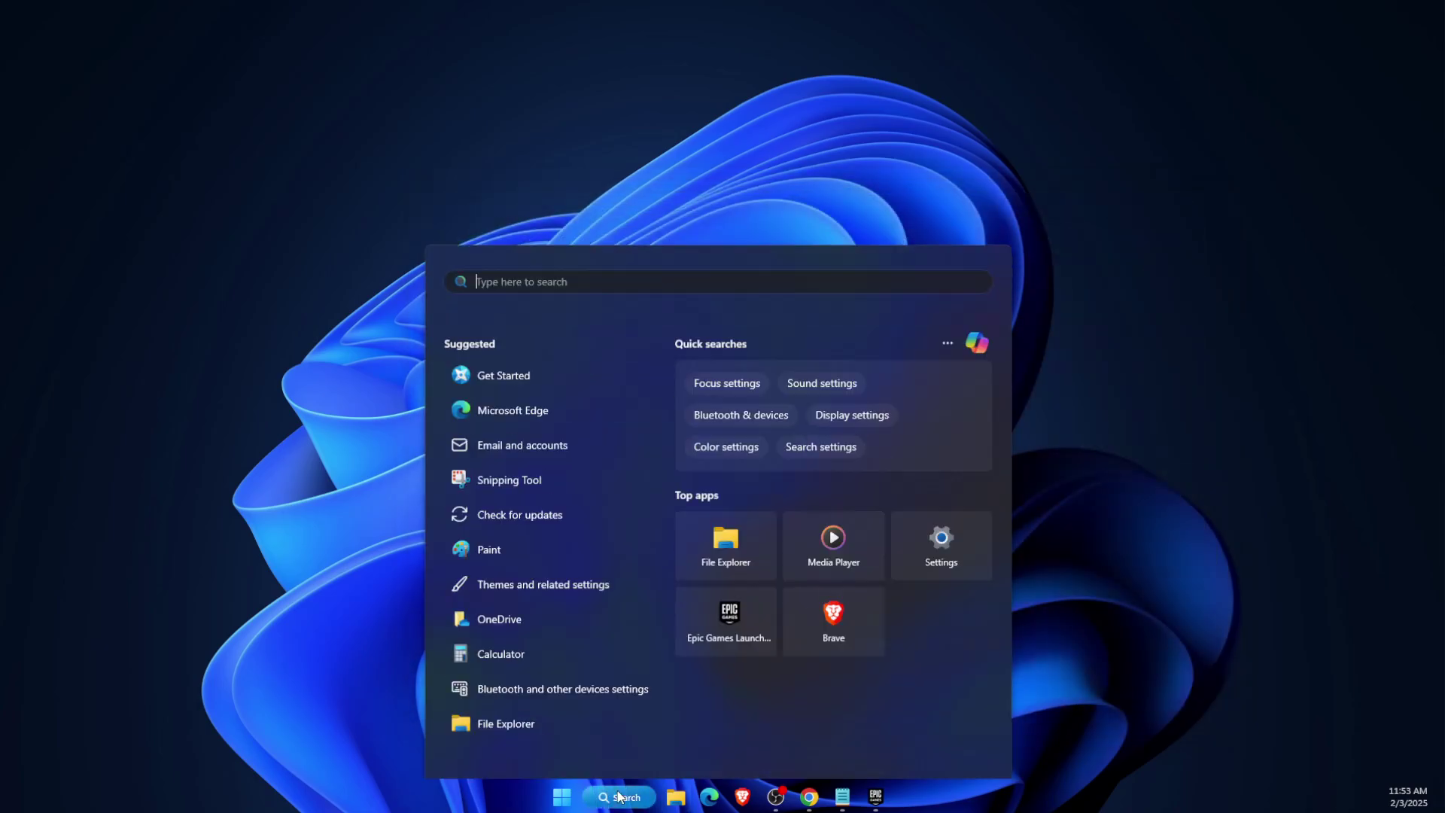
text(cmd)
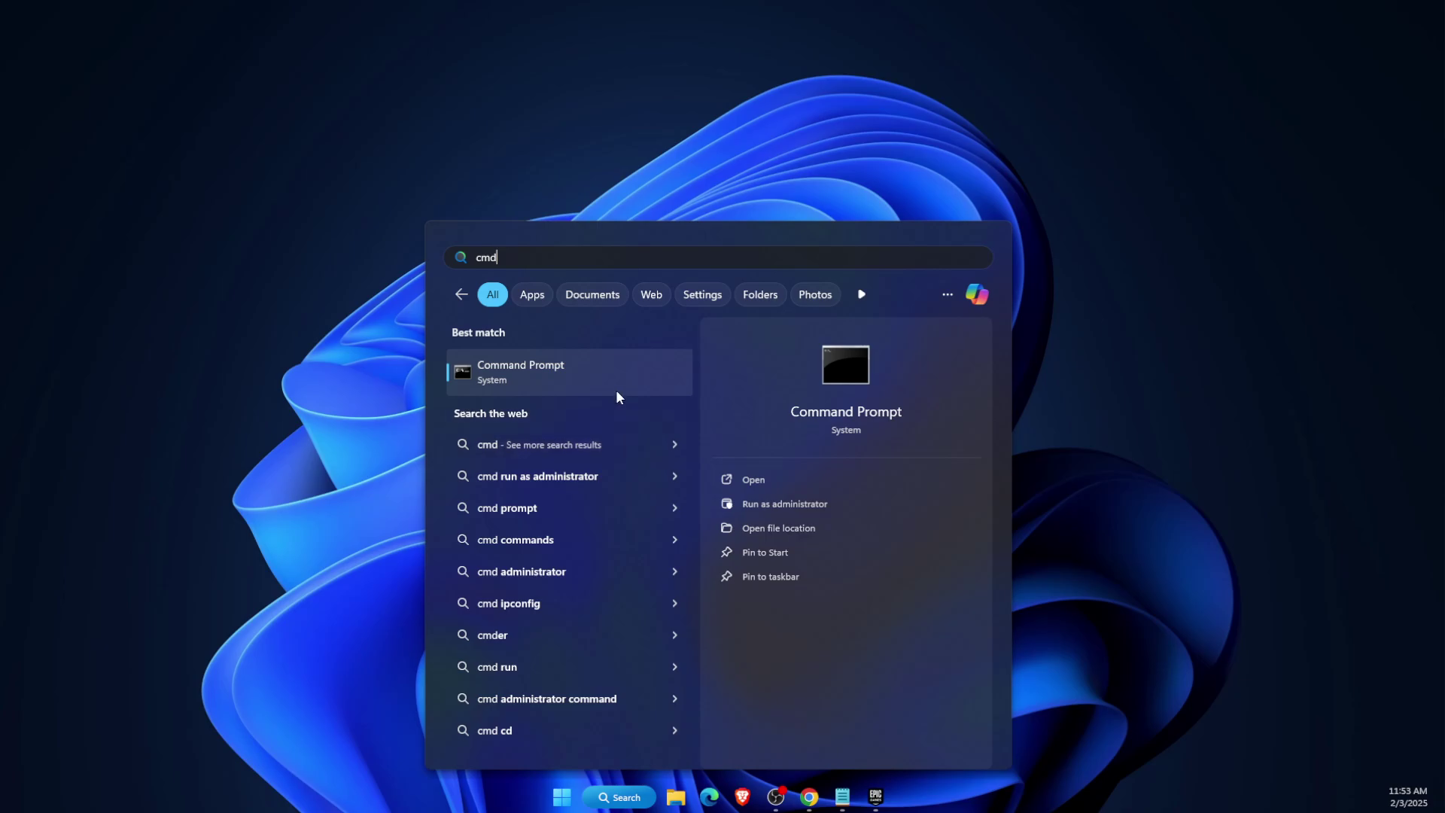
right_click(615, 381)
click(669, 394)
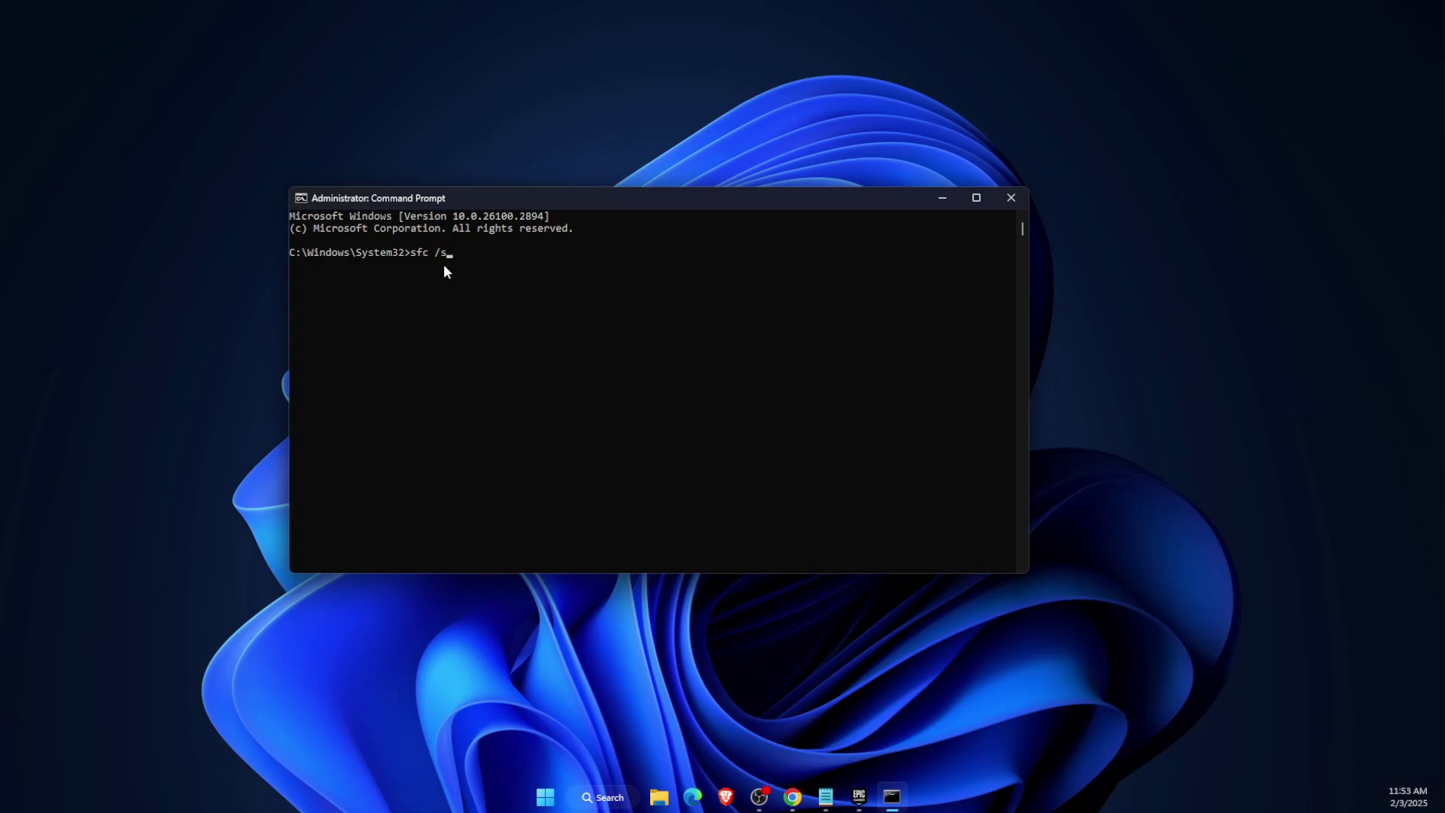
text(ow)
key(Return)
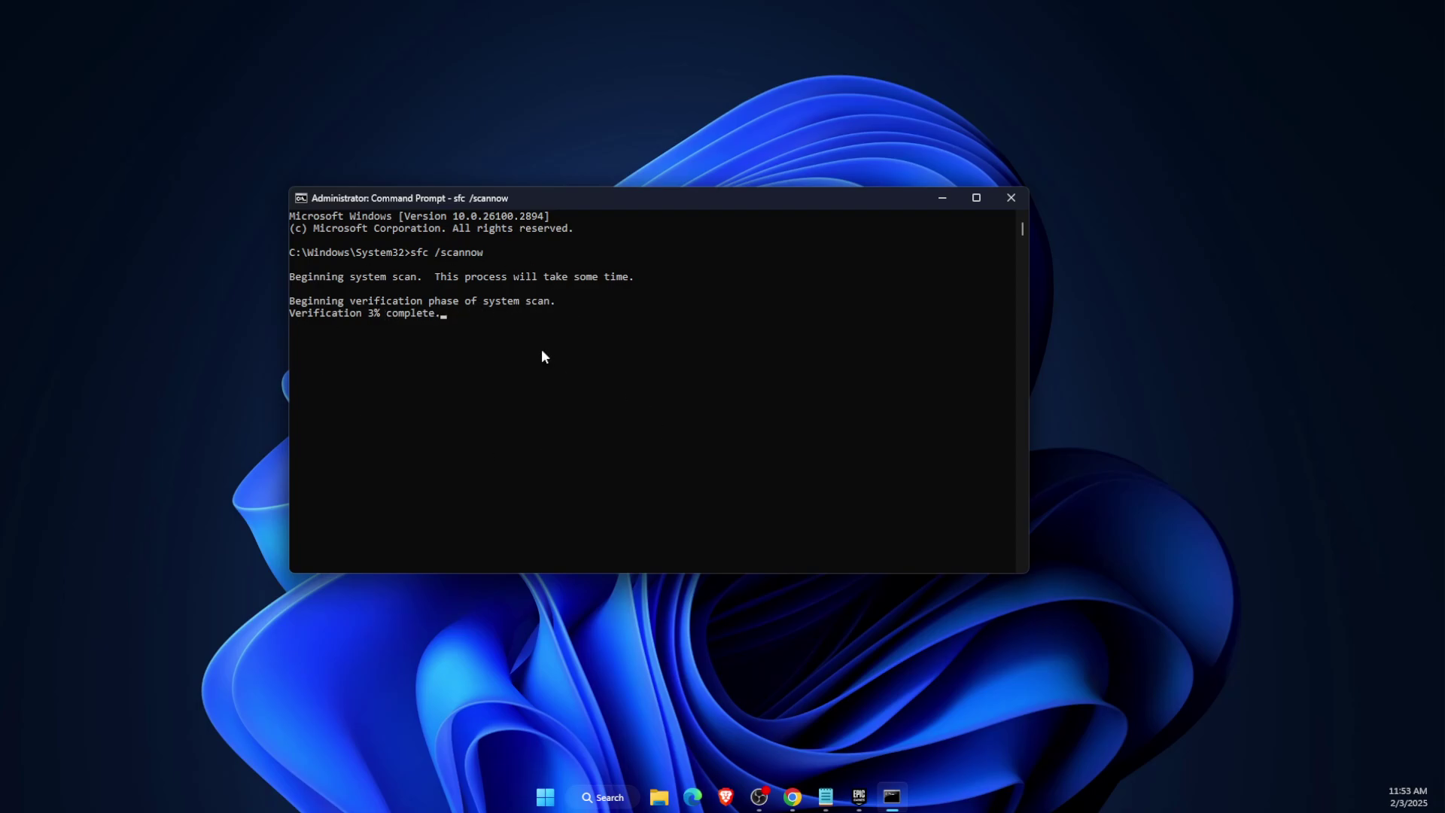
click(779, 702)
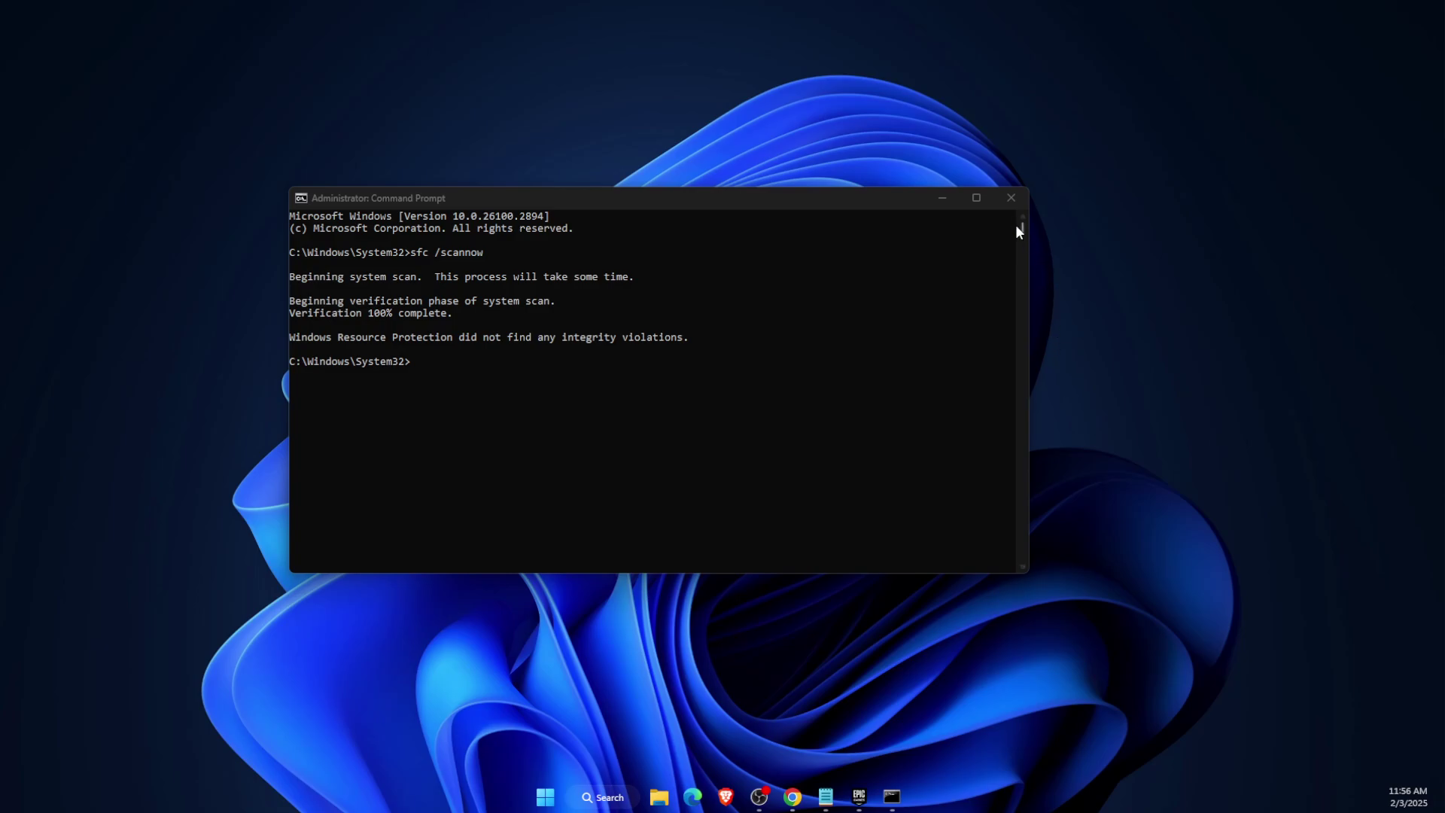
Close Command Prompt and open Registry Editor from Windows search.
click(1011, 197)
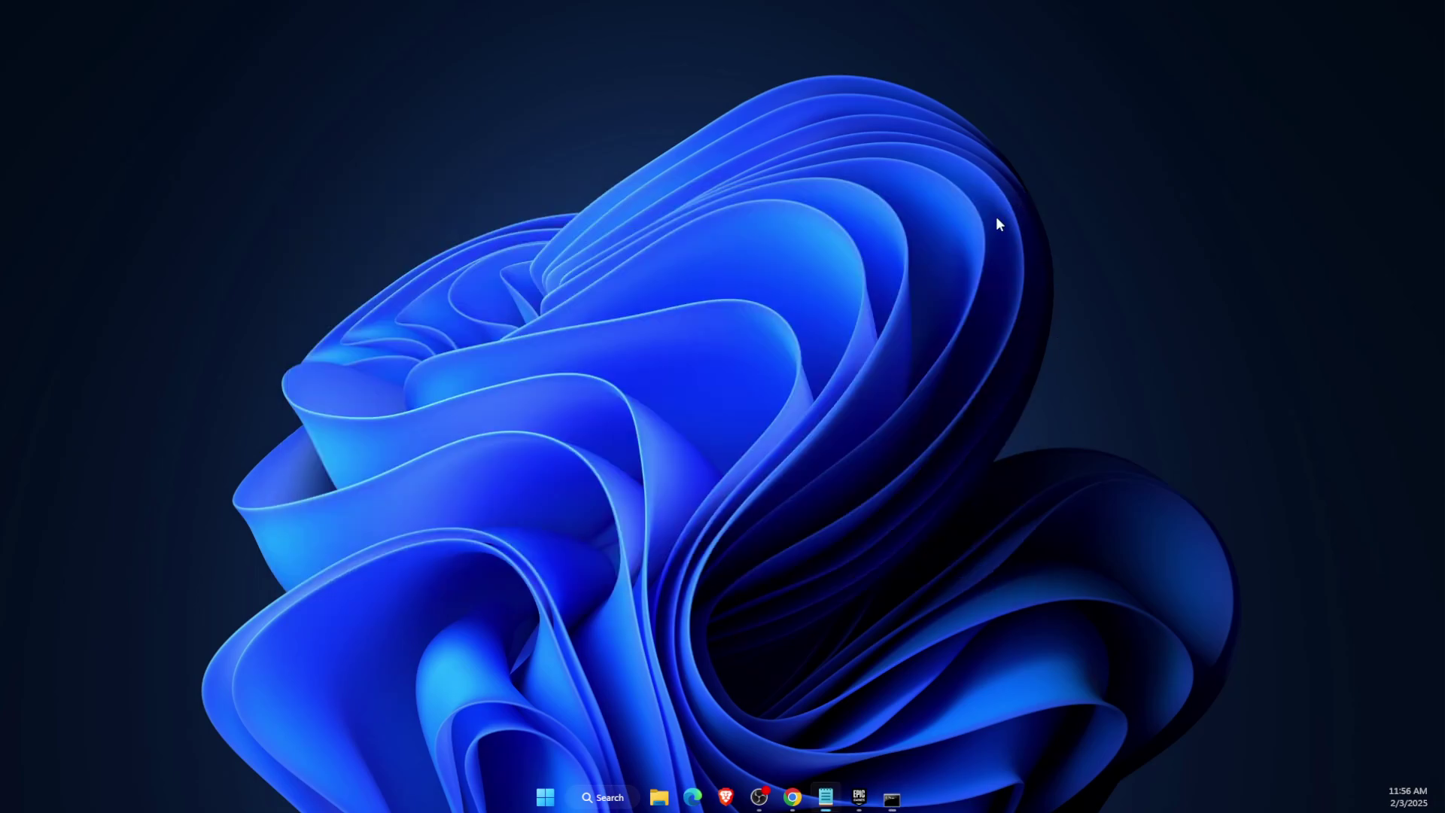
click(630, 796)
text(regis)
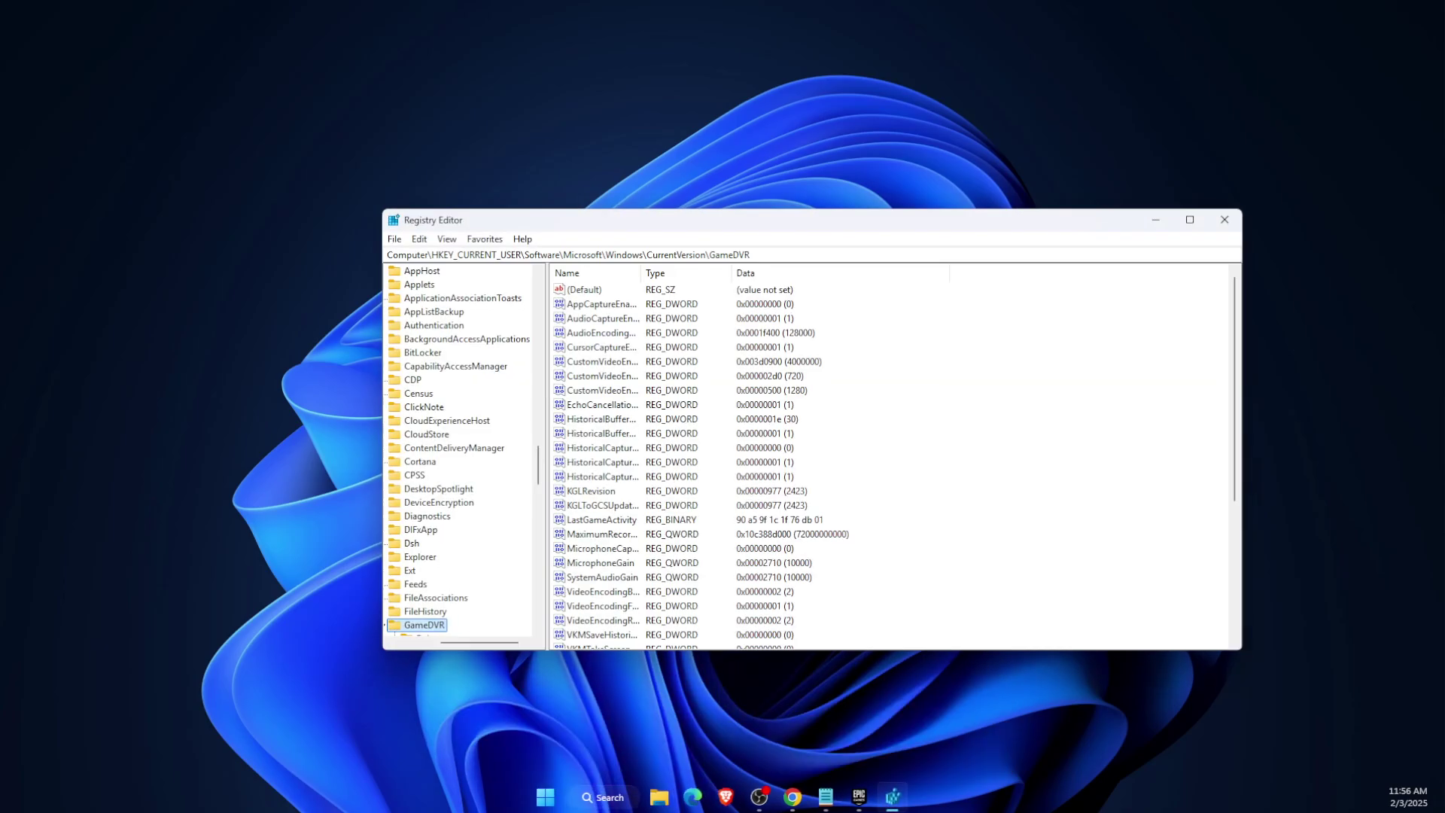
scroll(445, 393, up, 20)
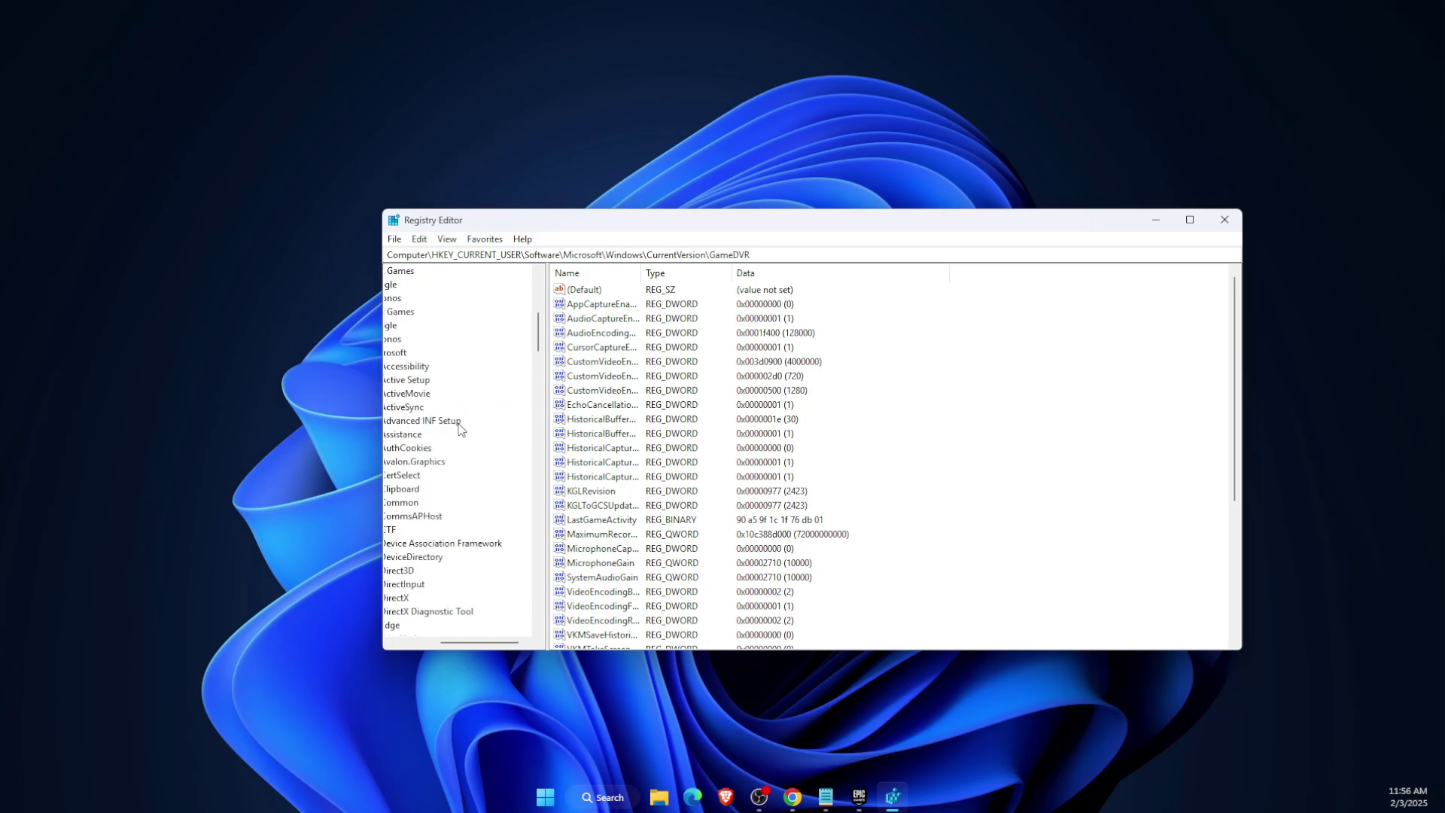
drag(460, 636, 416, 637)
scroll(419, 462, up, 5)
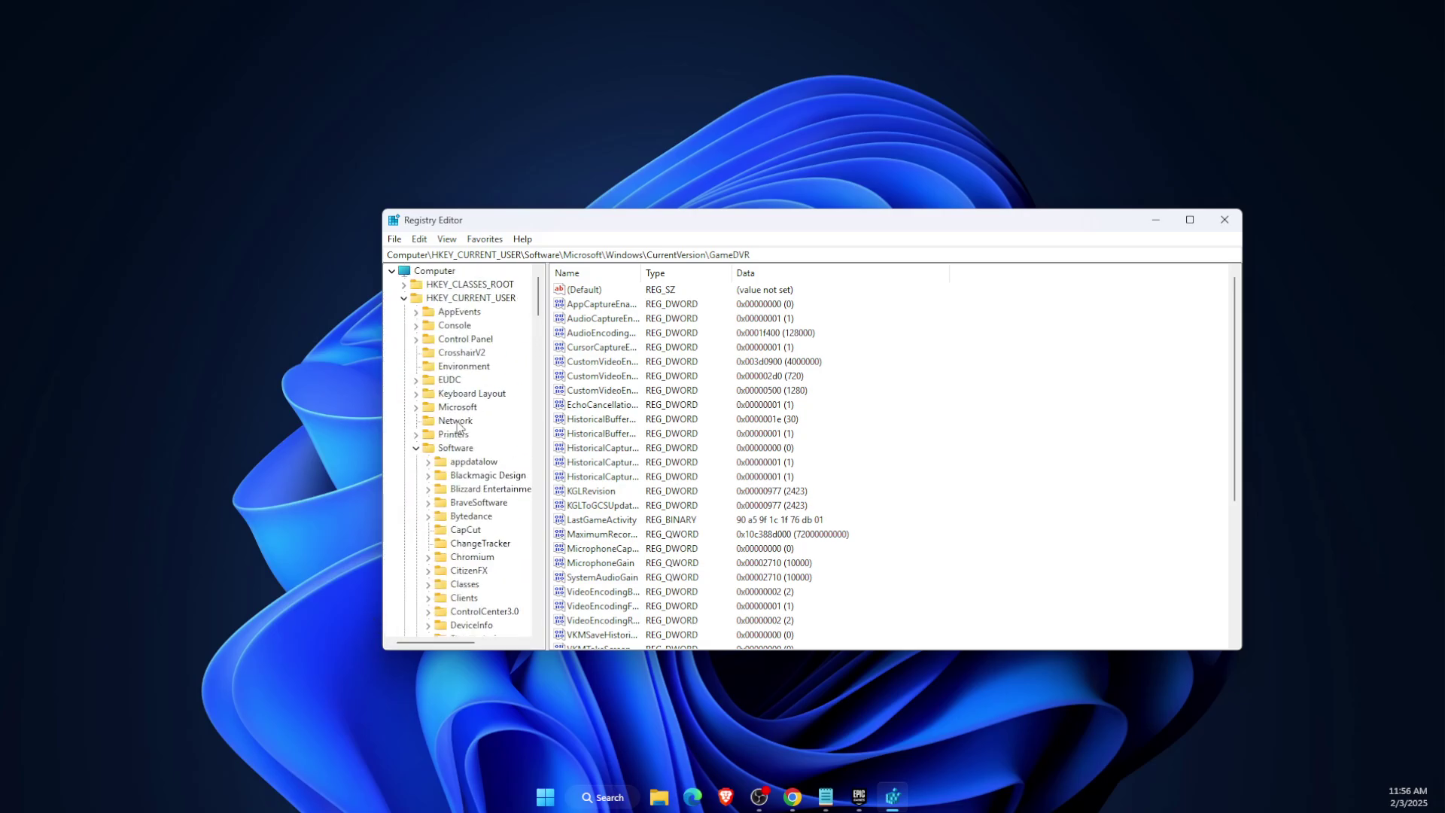
Navigate to HKEY_CURRENT_USER\Software\Epic Games\Unreal Engine\Identifiers and choose Delete from its context menu.
click(404, 298)
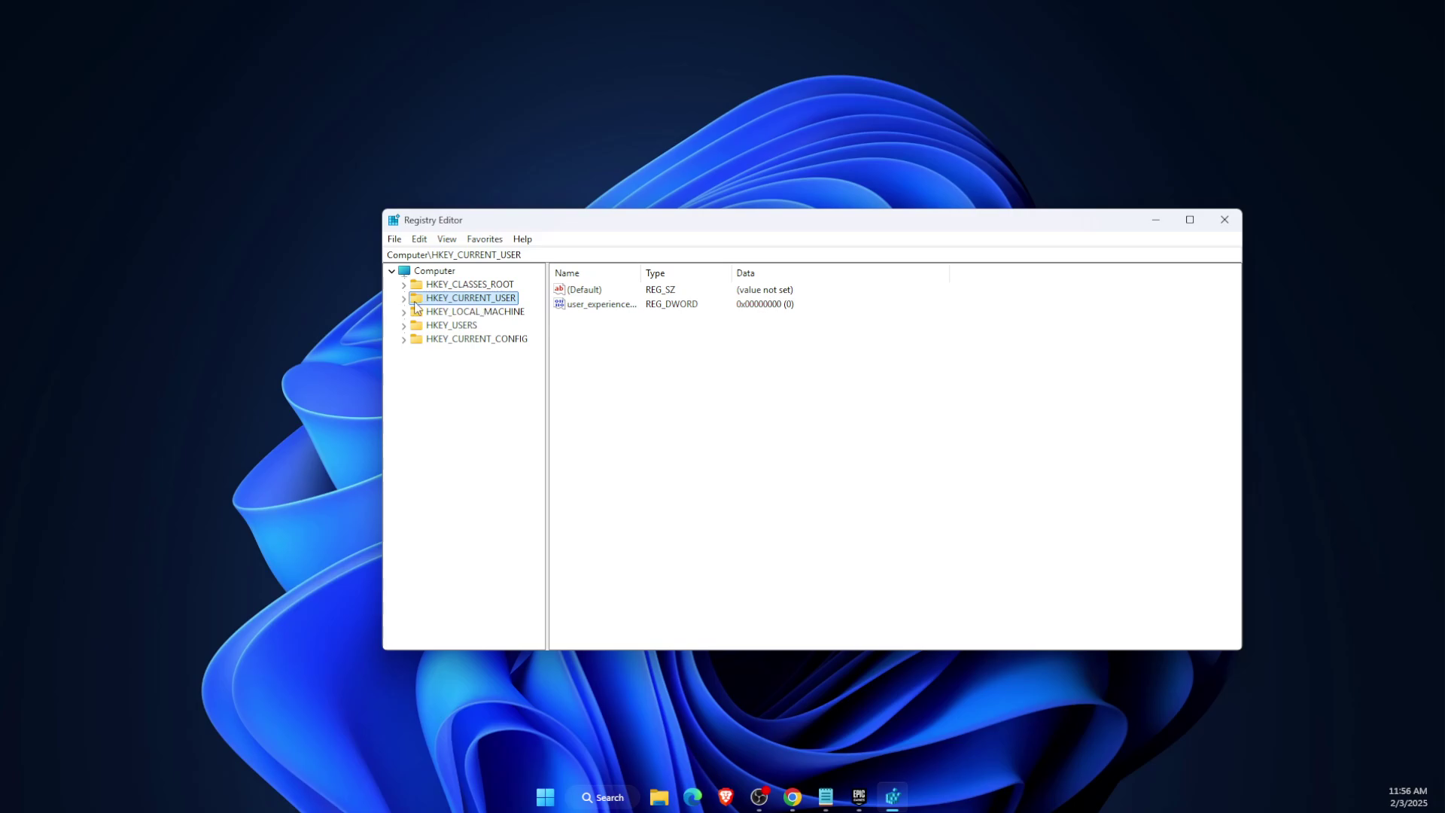
click(403, 298)
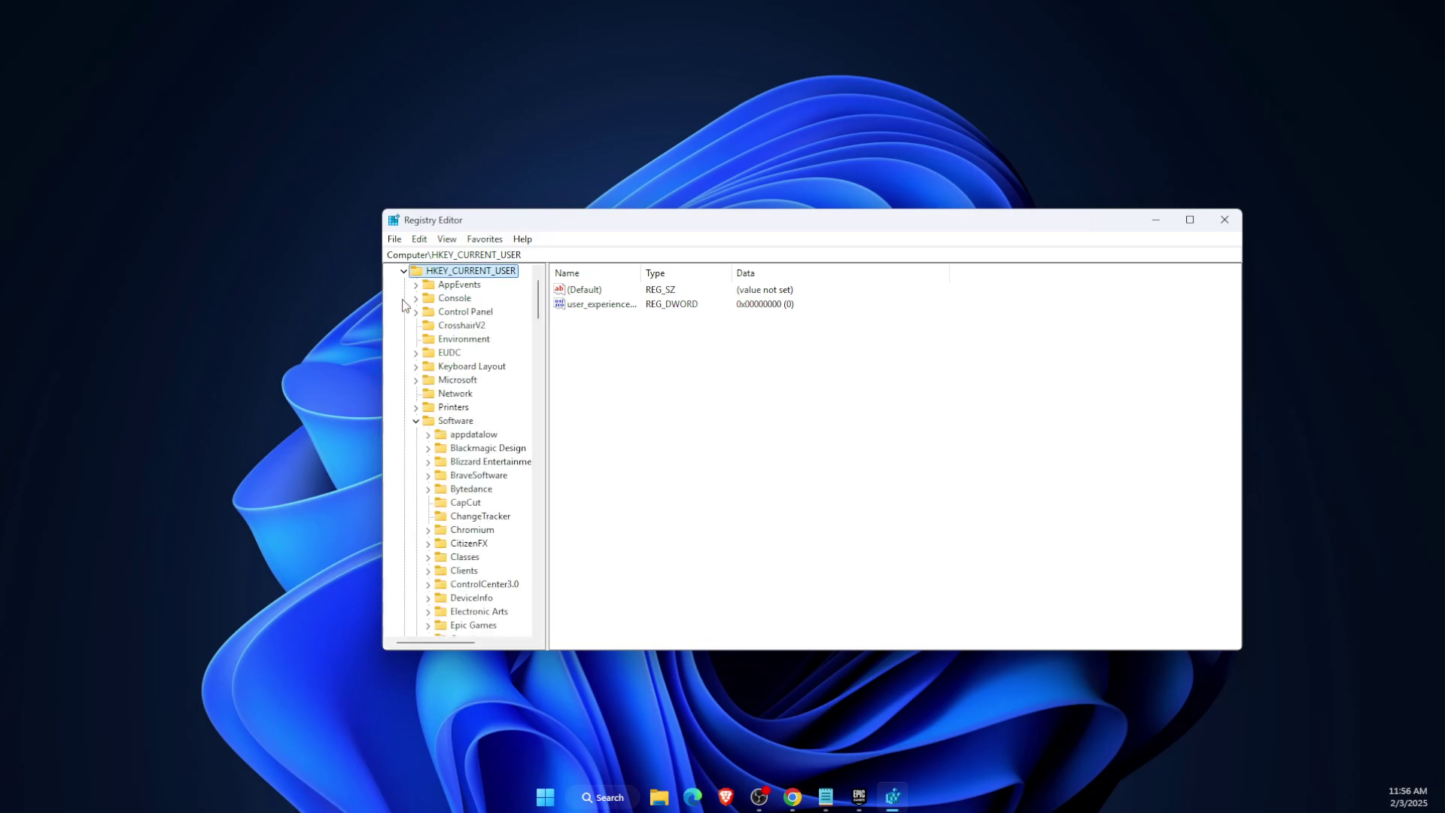
click(415, 422)
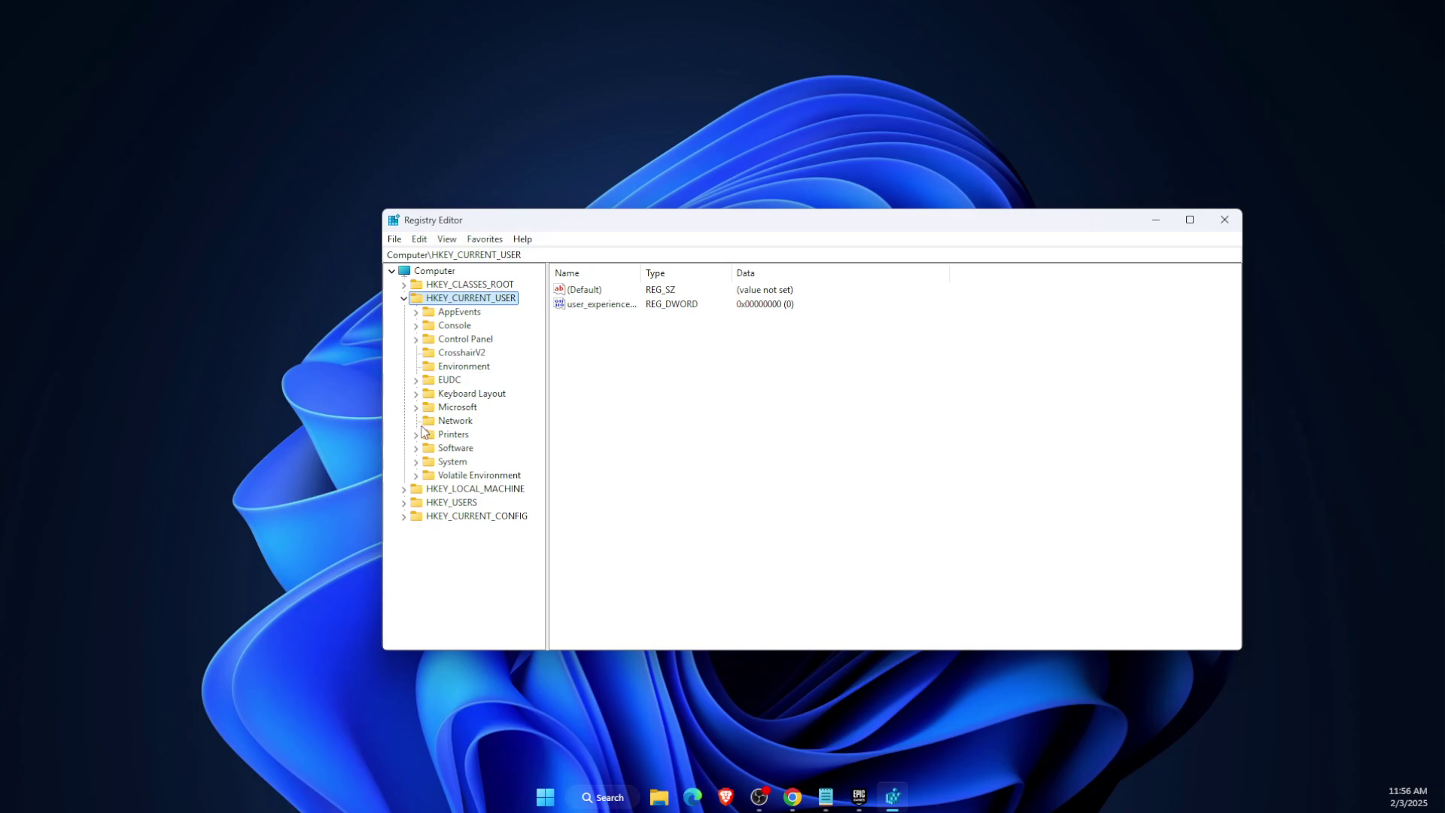
click(418, 448)
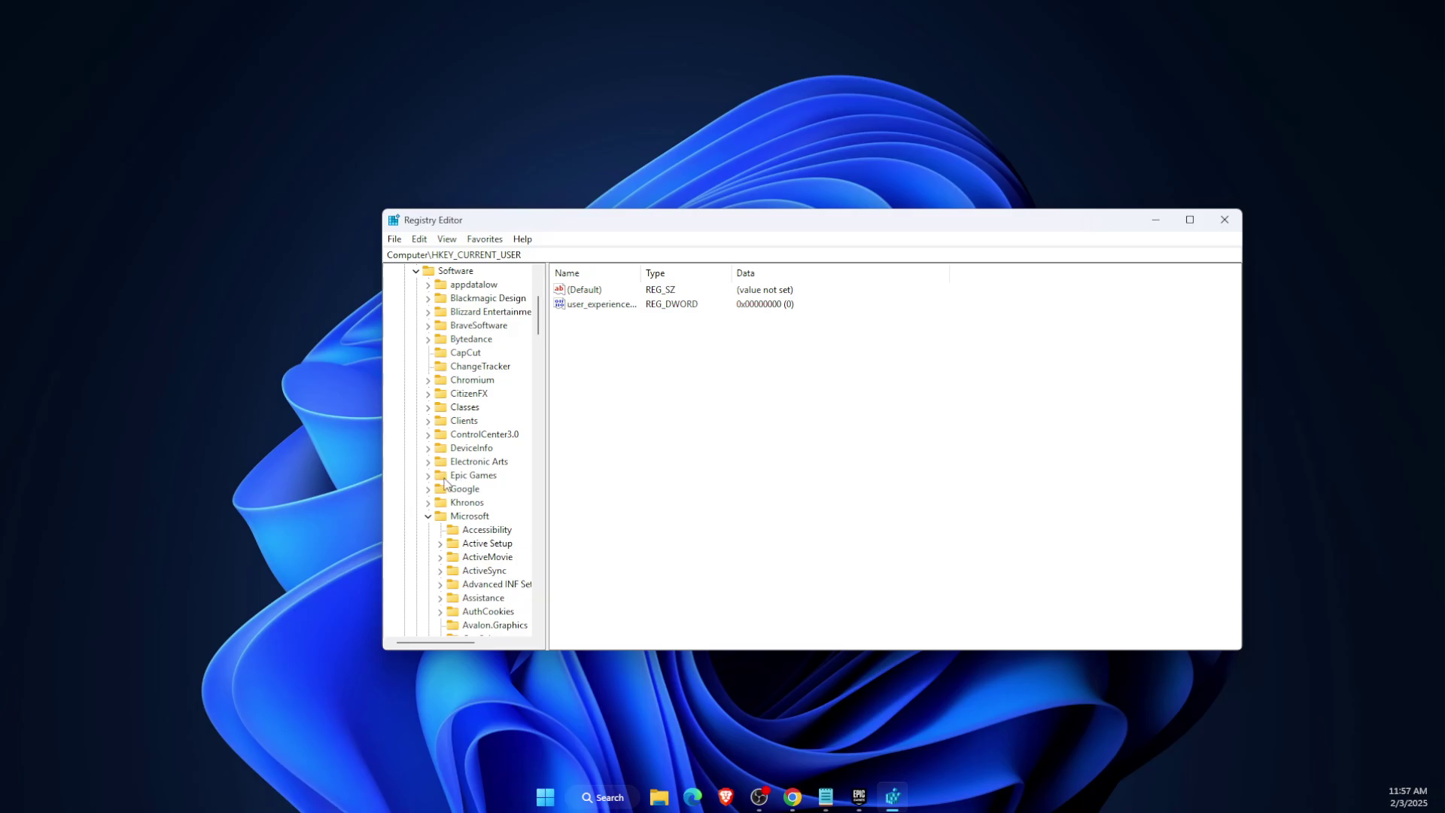
click(428, 517)
click(429, 475)
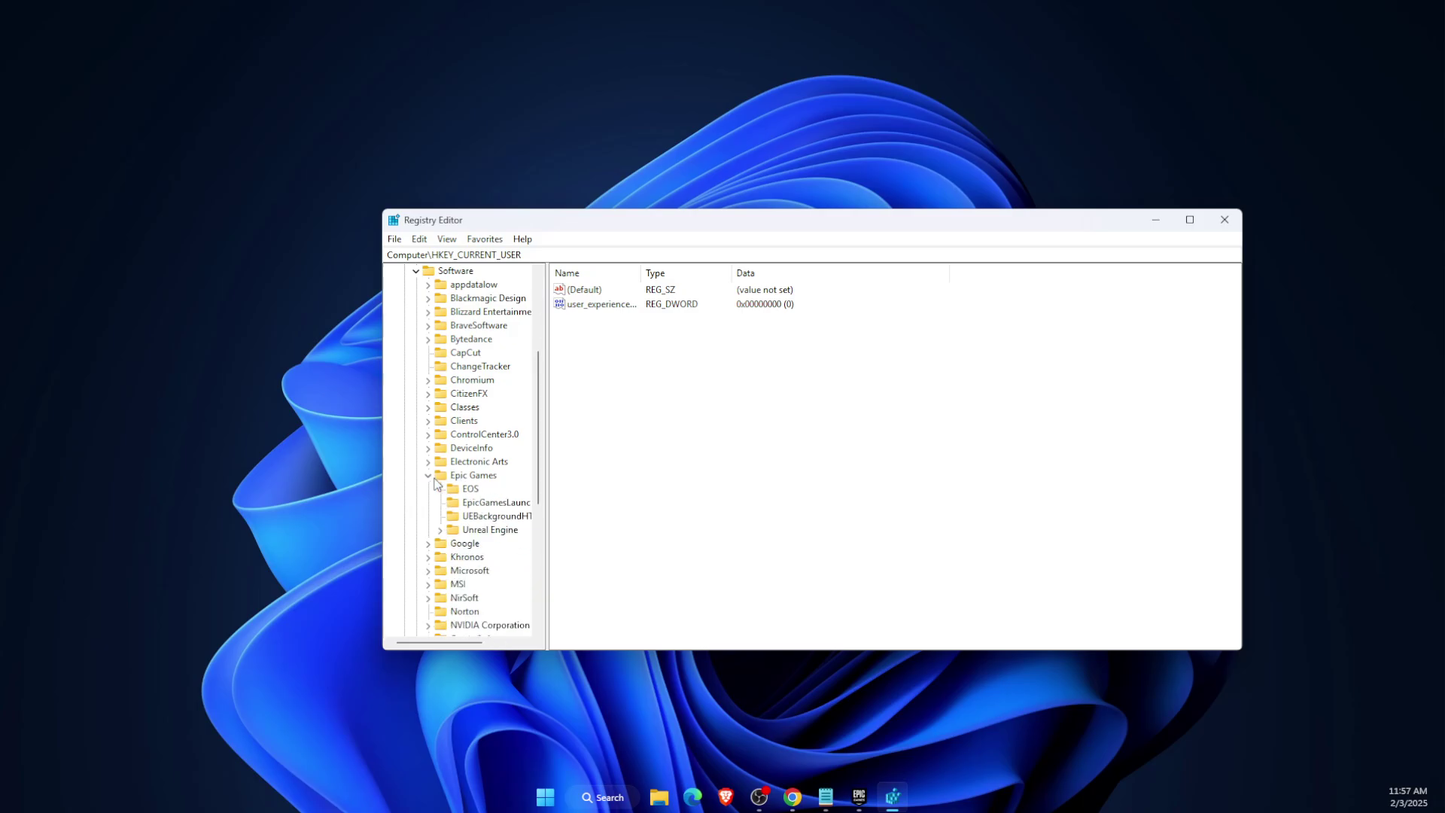
click(491, 532)
scroll(493, 535, down, 1)
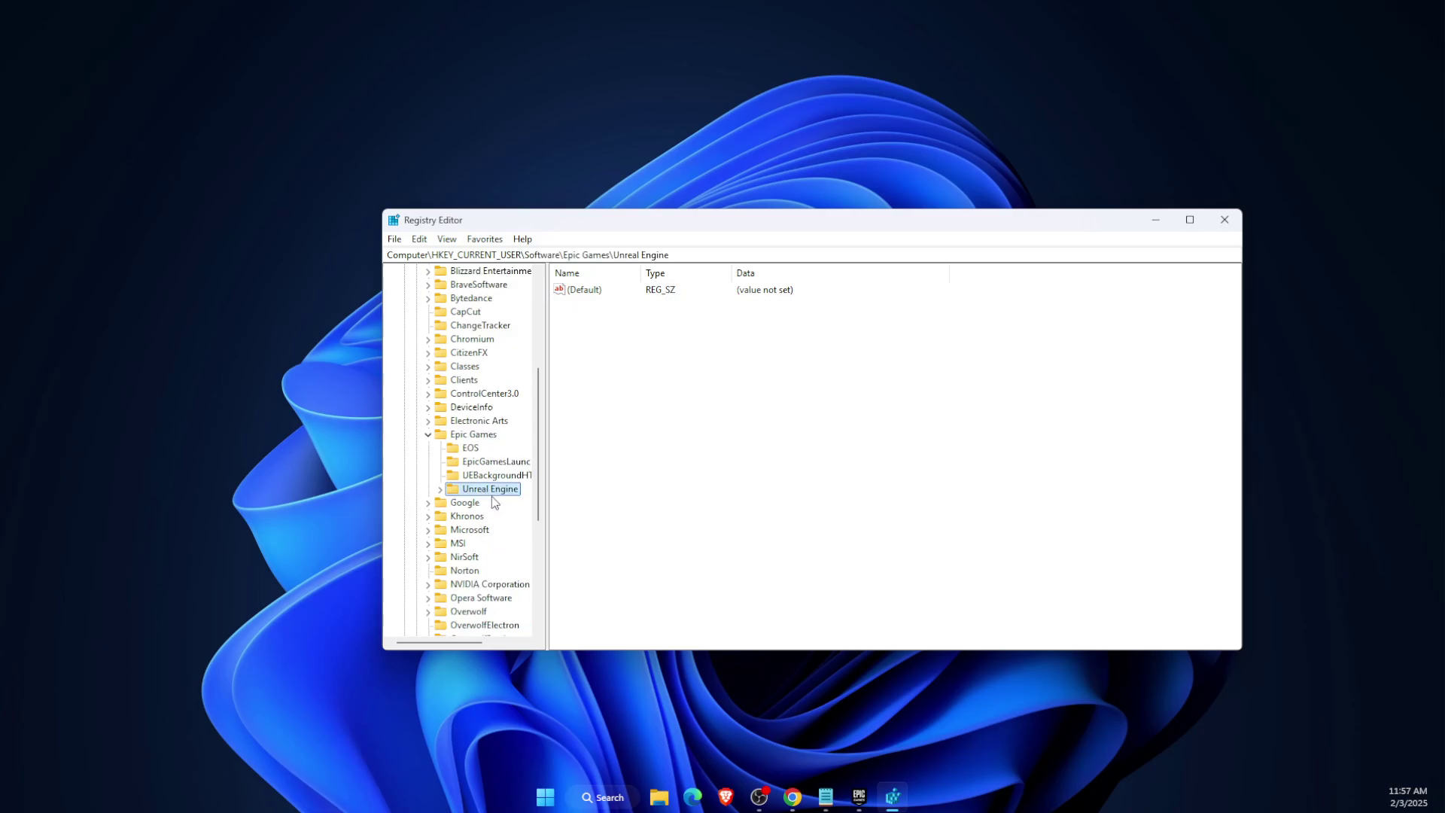
click(440, 489)
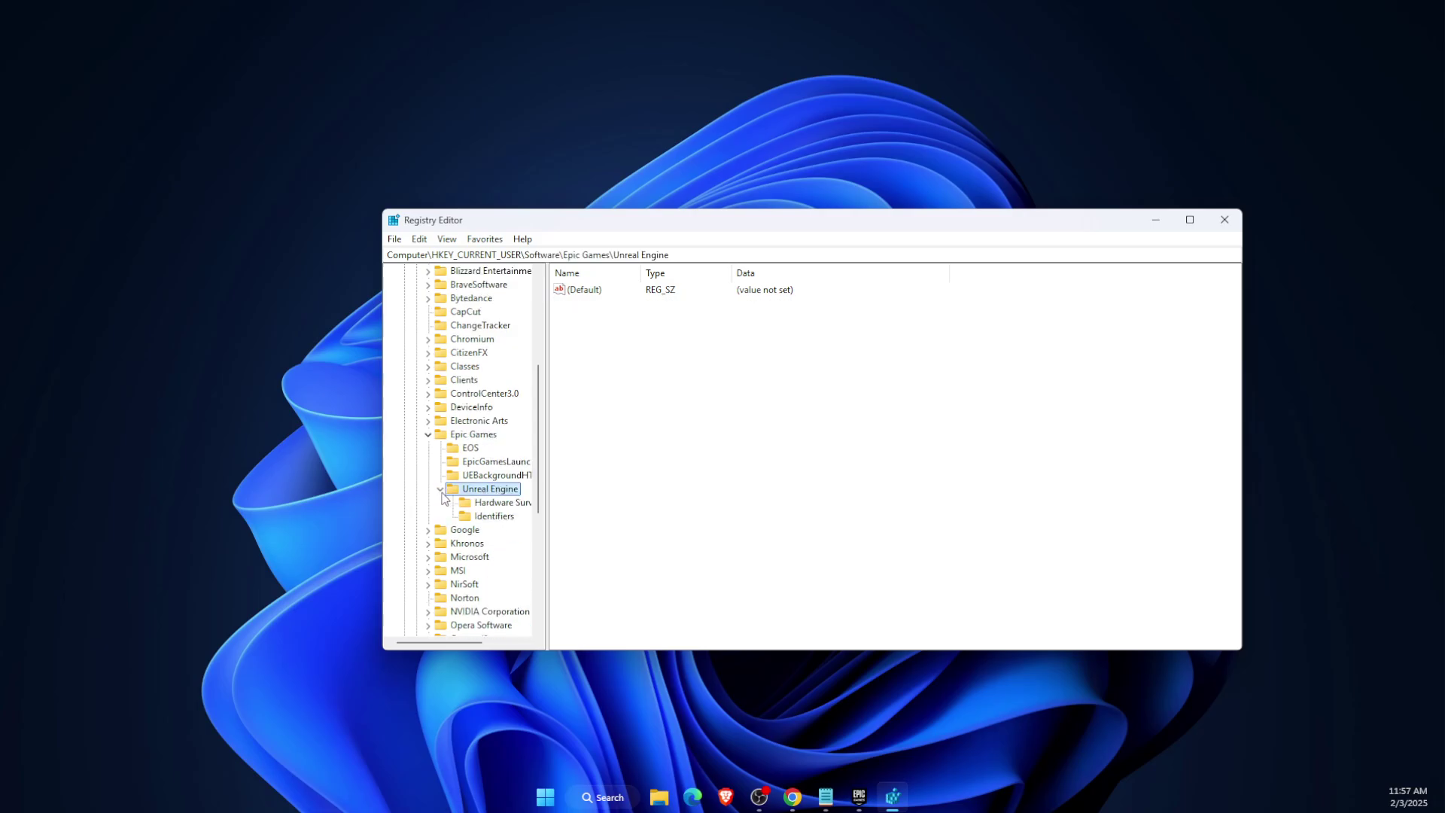
click(485, 518)
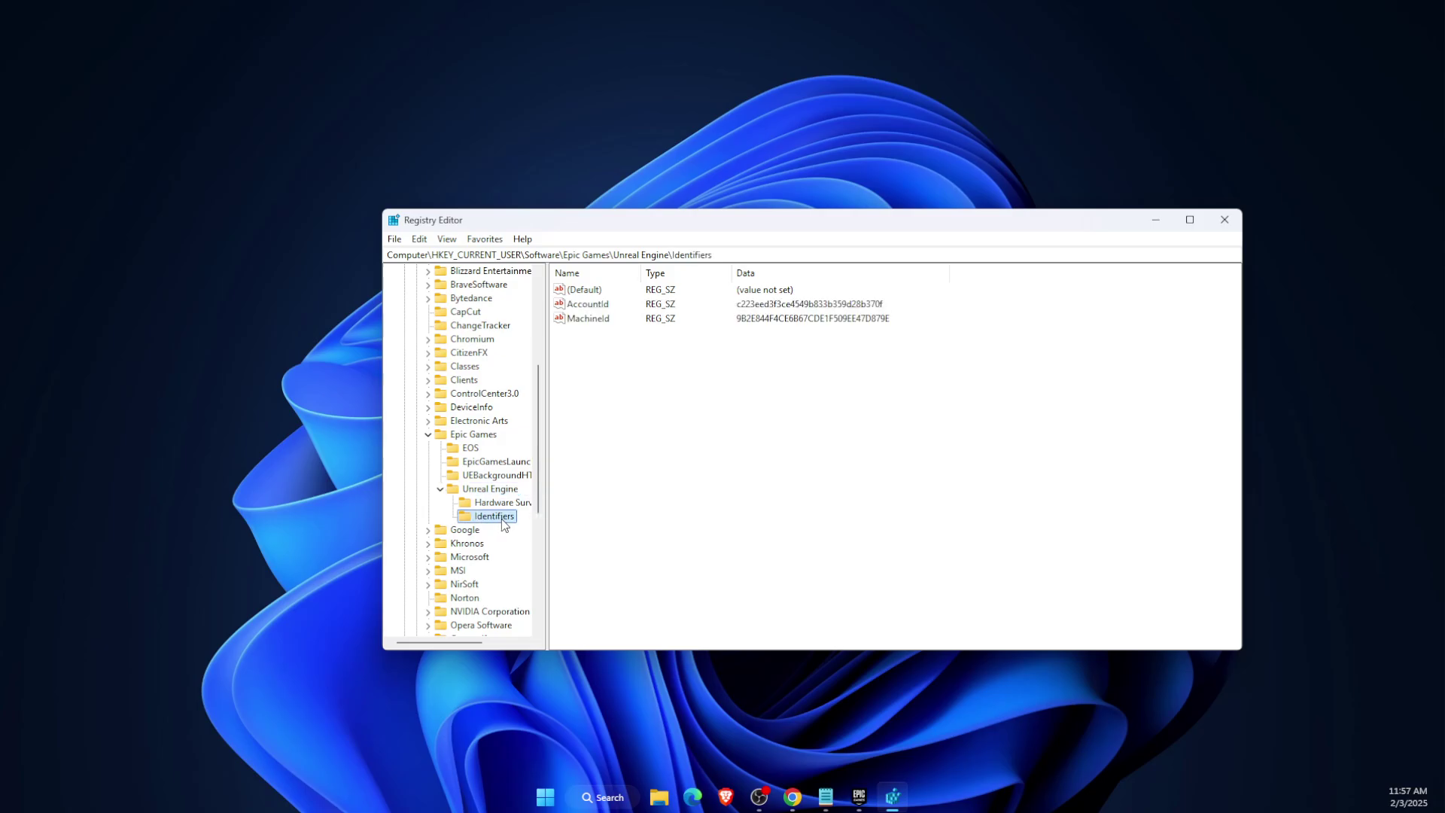
right_click(505, 518)
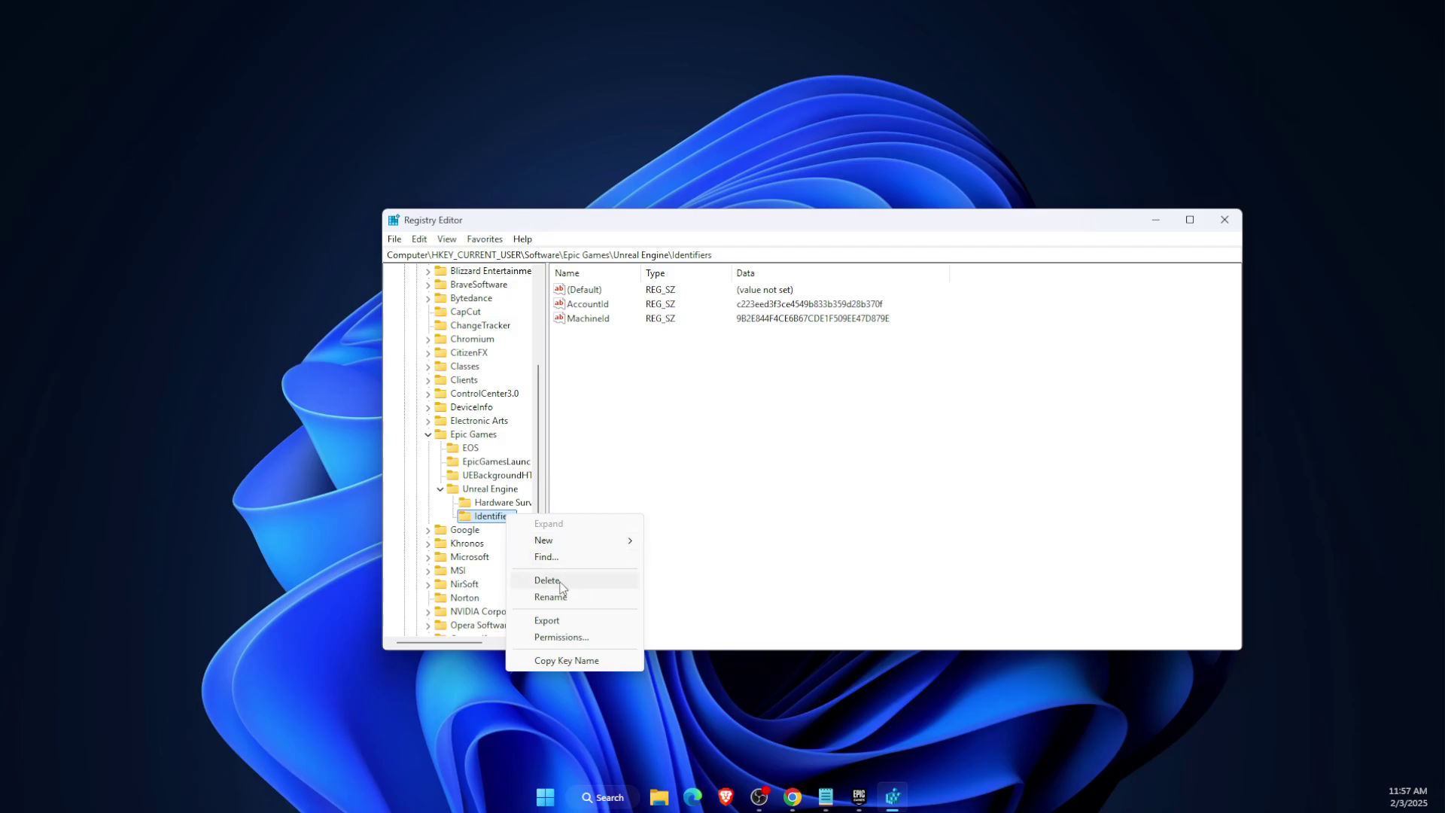
click(685, 584)
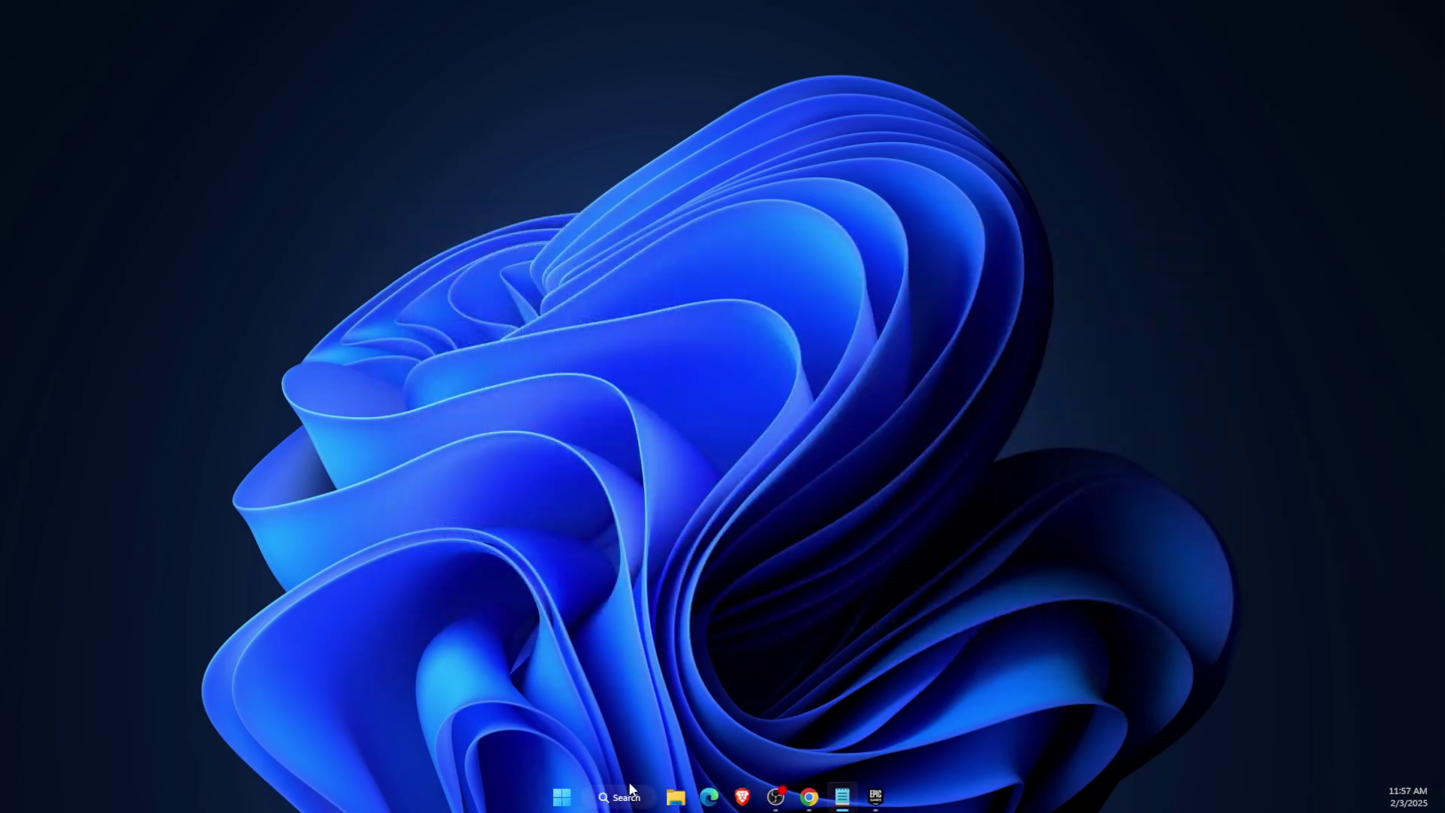
Search 'network' and go to Network & internet > Advanced network settings > Network reset.
click(627, 796)
text(network)
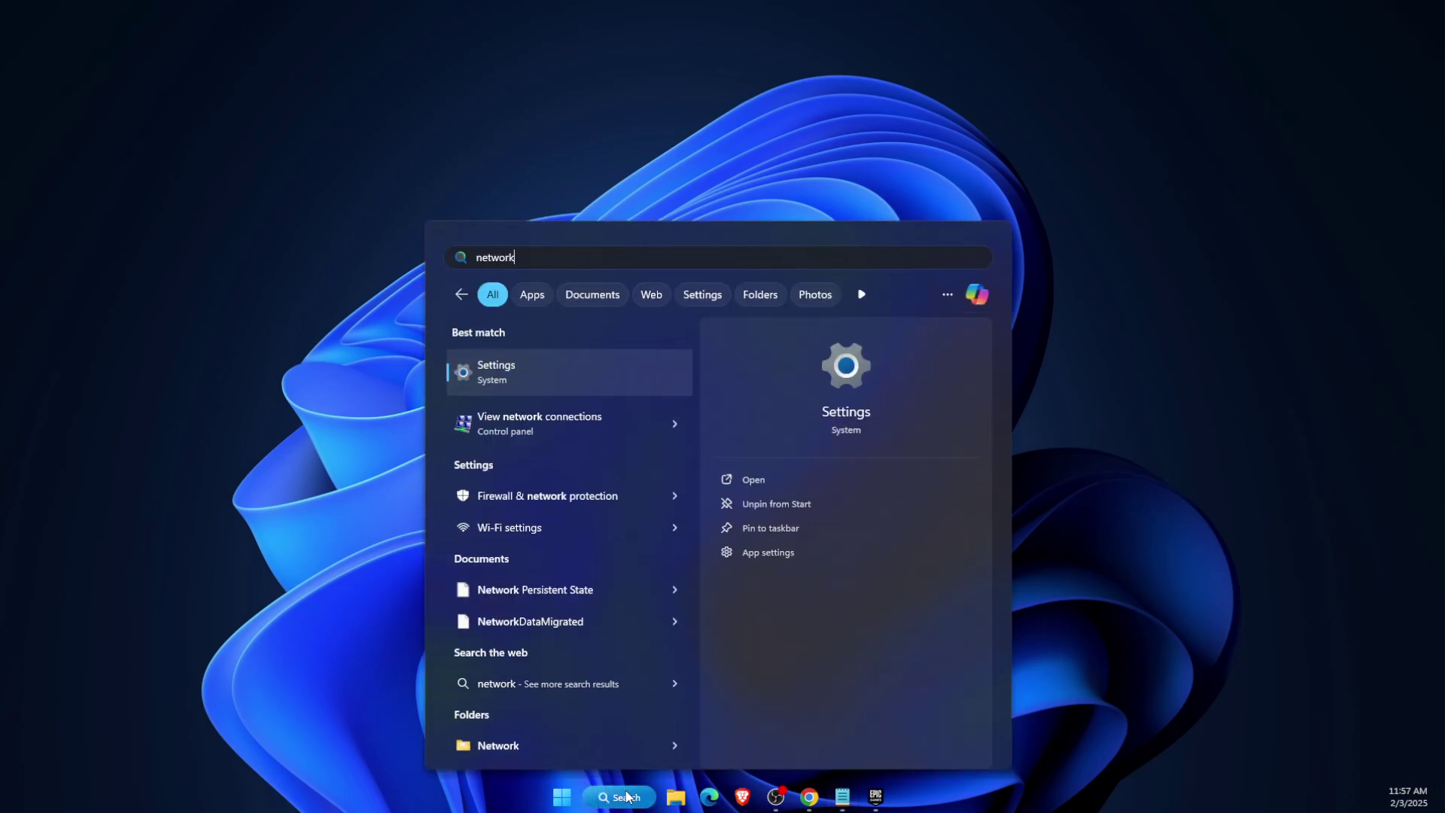
click(570, 363)
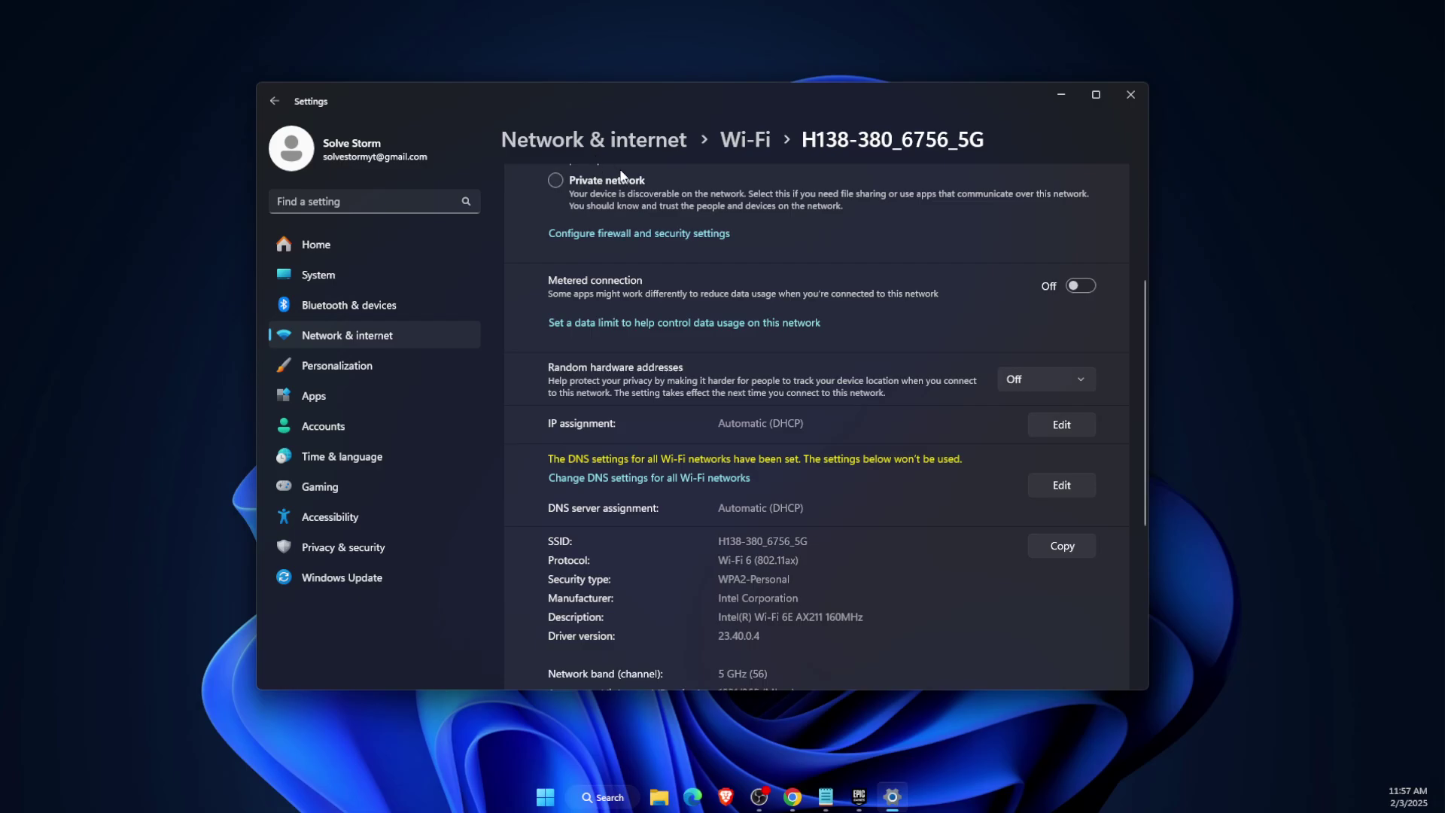
key(alt+Left)
scroll(689, 634, down, 1)
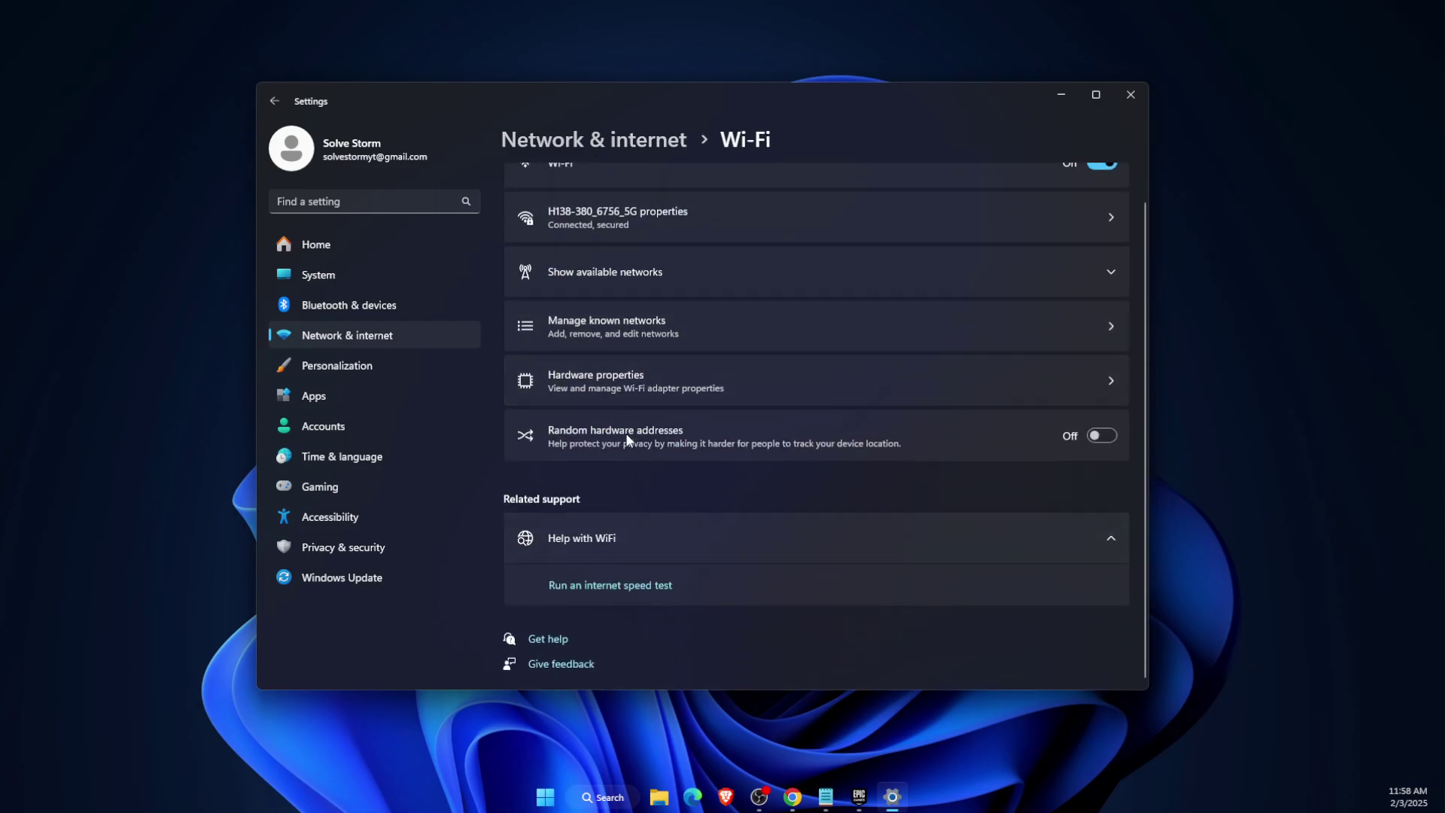
scroll(648, 362, up, 1)
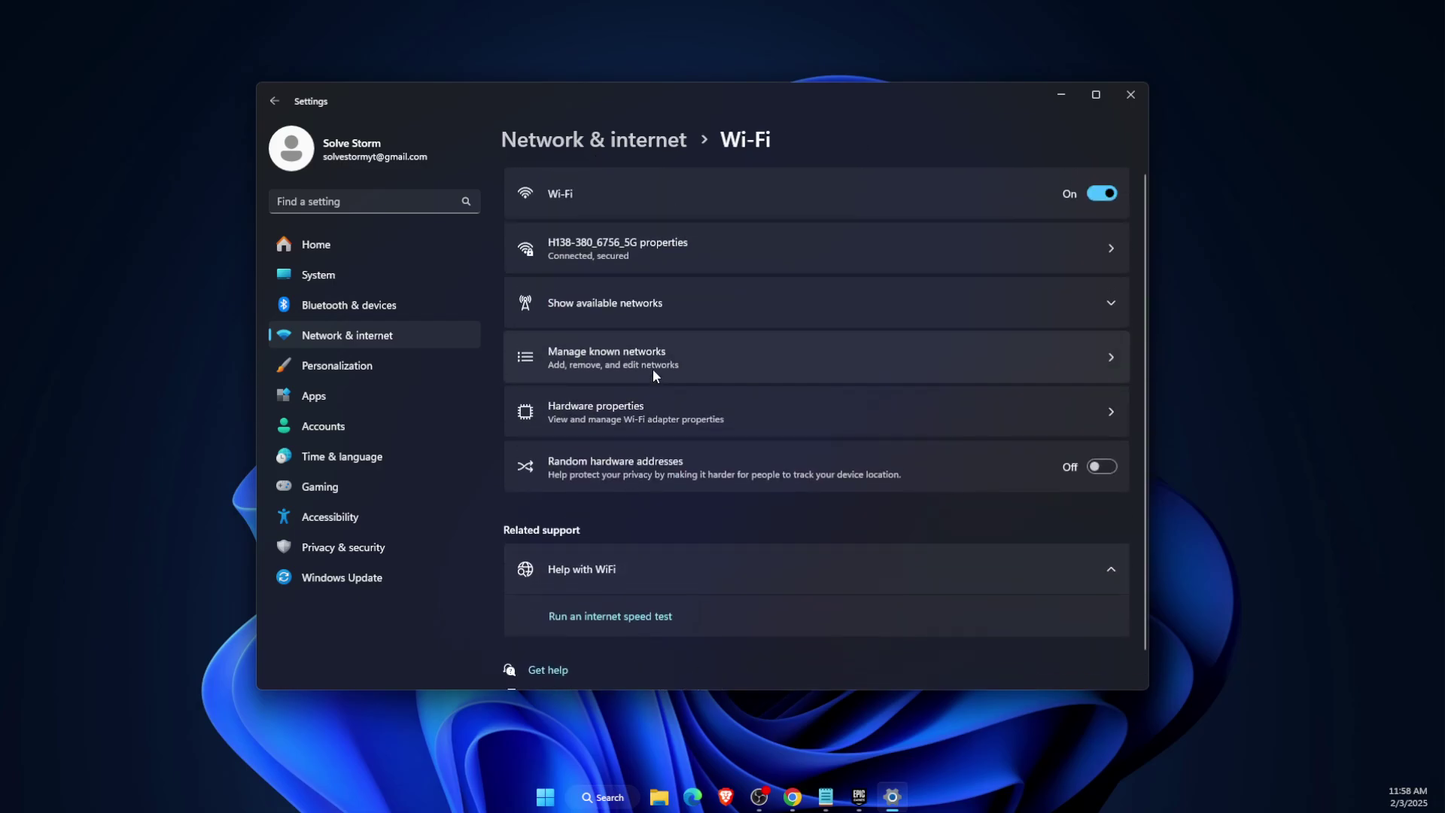
click(629, 146)
scroll(597, 614, down, 1)
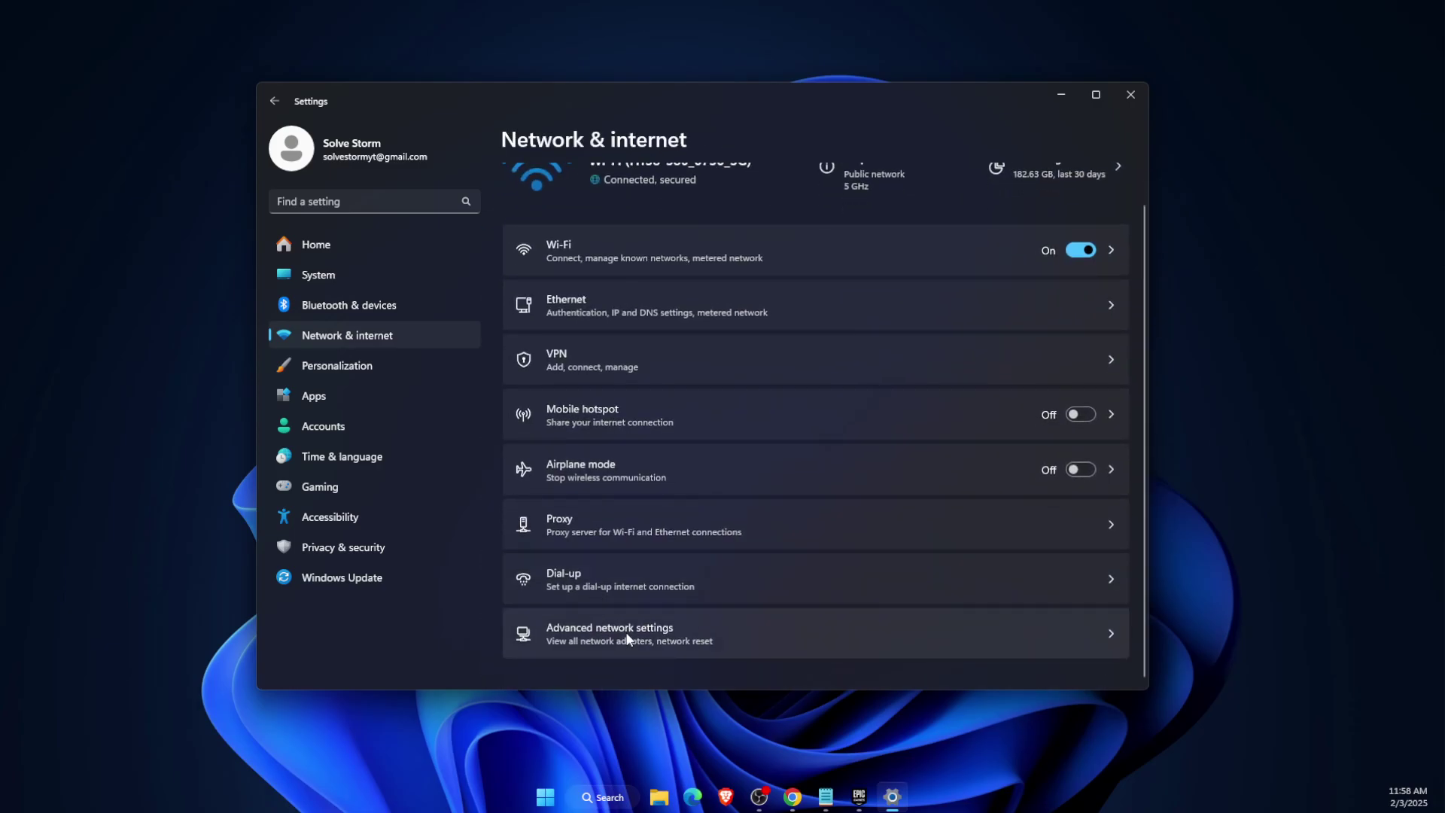
click(642, 646)
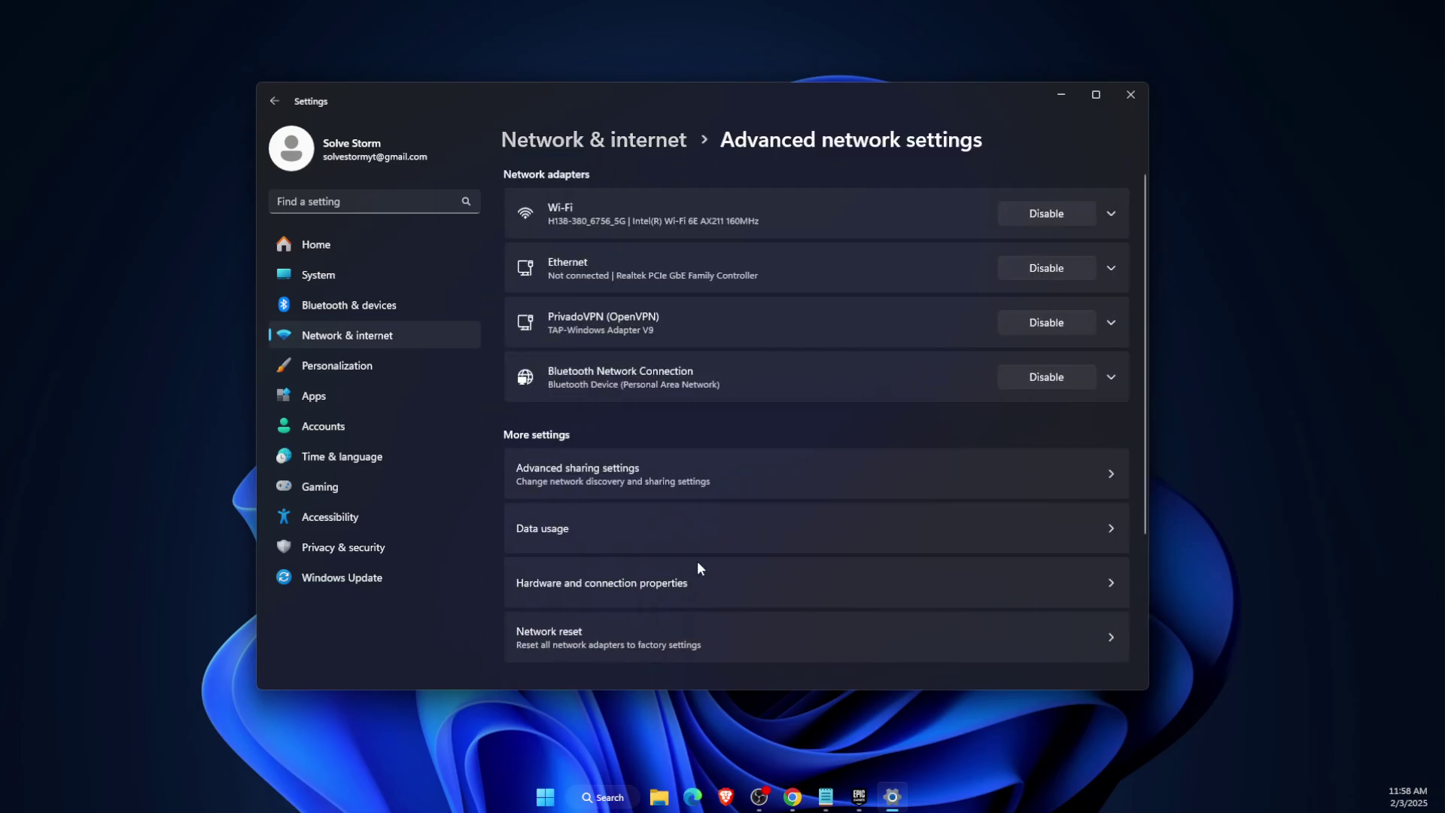
scroll(684, 450, down, 3)
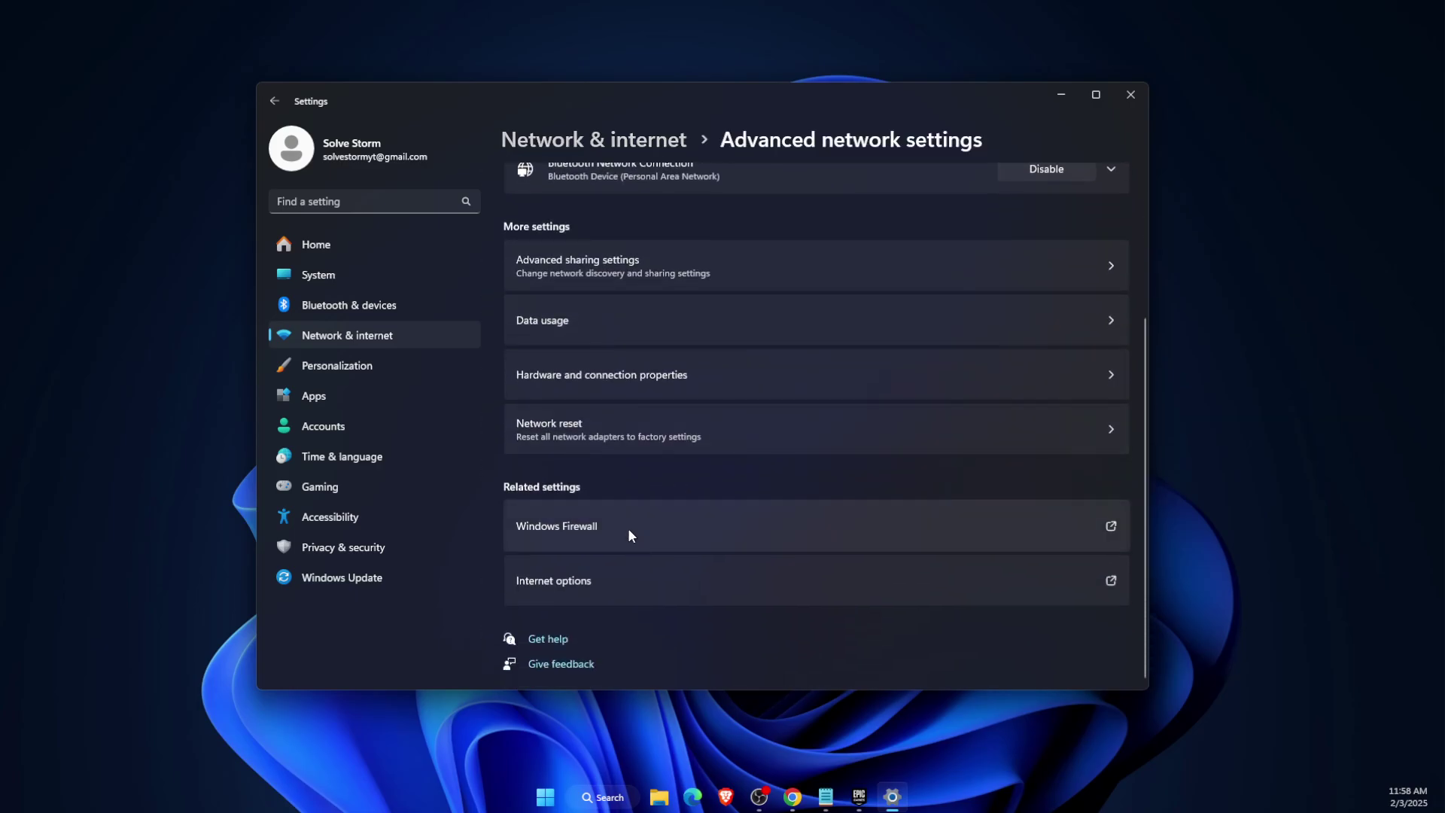
click(561, 435)
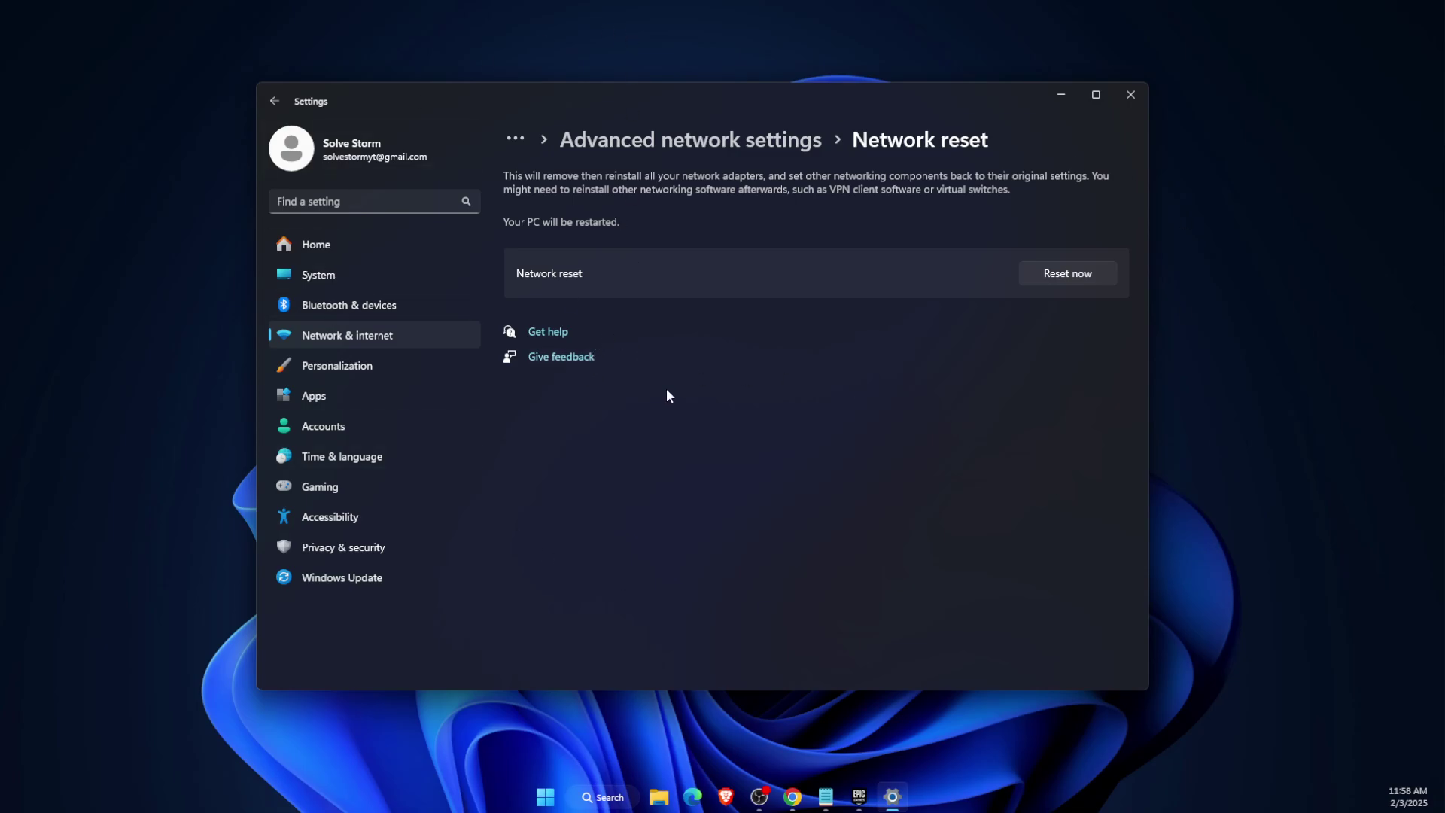
Open the Wi-Fi adapter's Internet Protocol Version 4 (TCP/IPv4) properties.
click(638, 143)
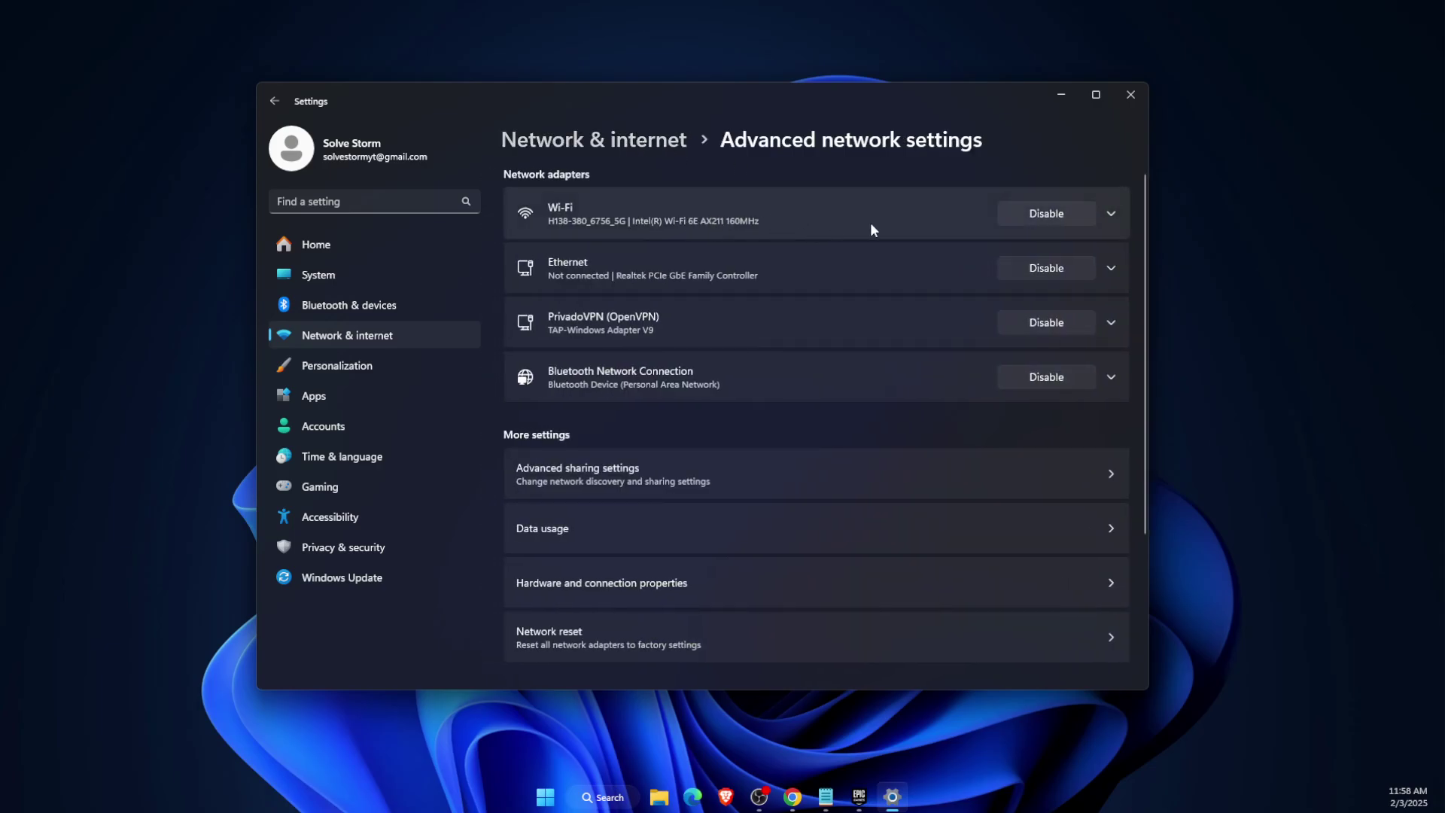
click(1118, 213)
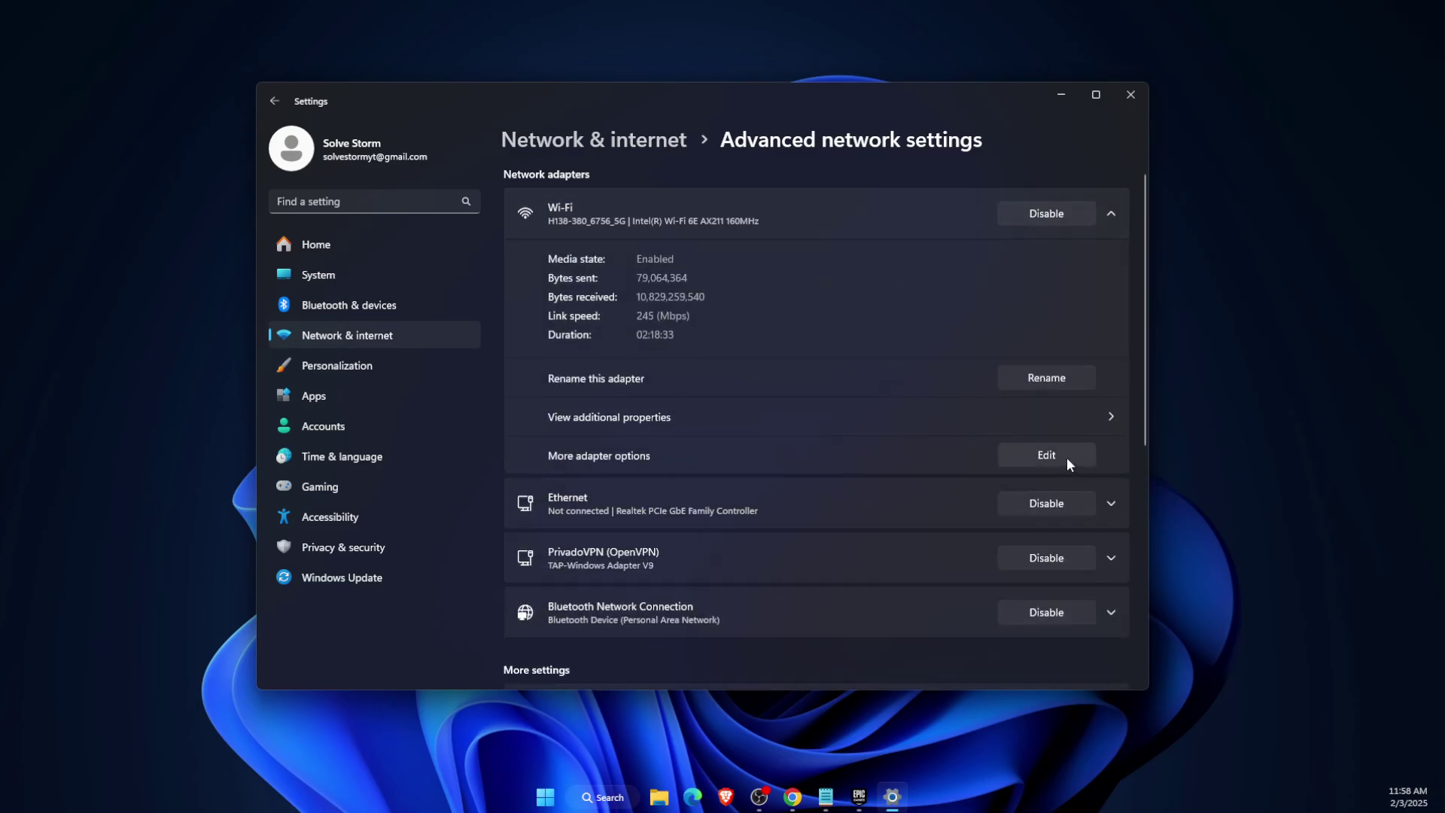
click(1046, 455)
drag(473, 101, 775, 192)
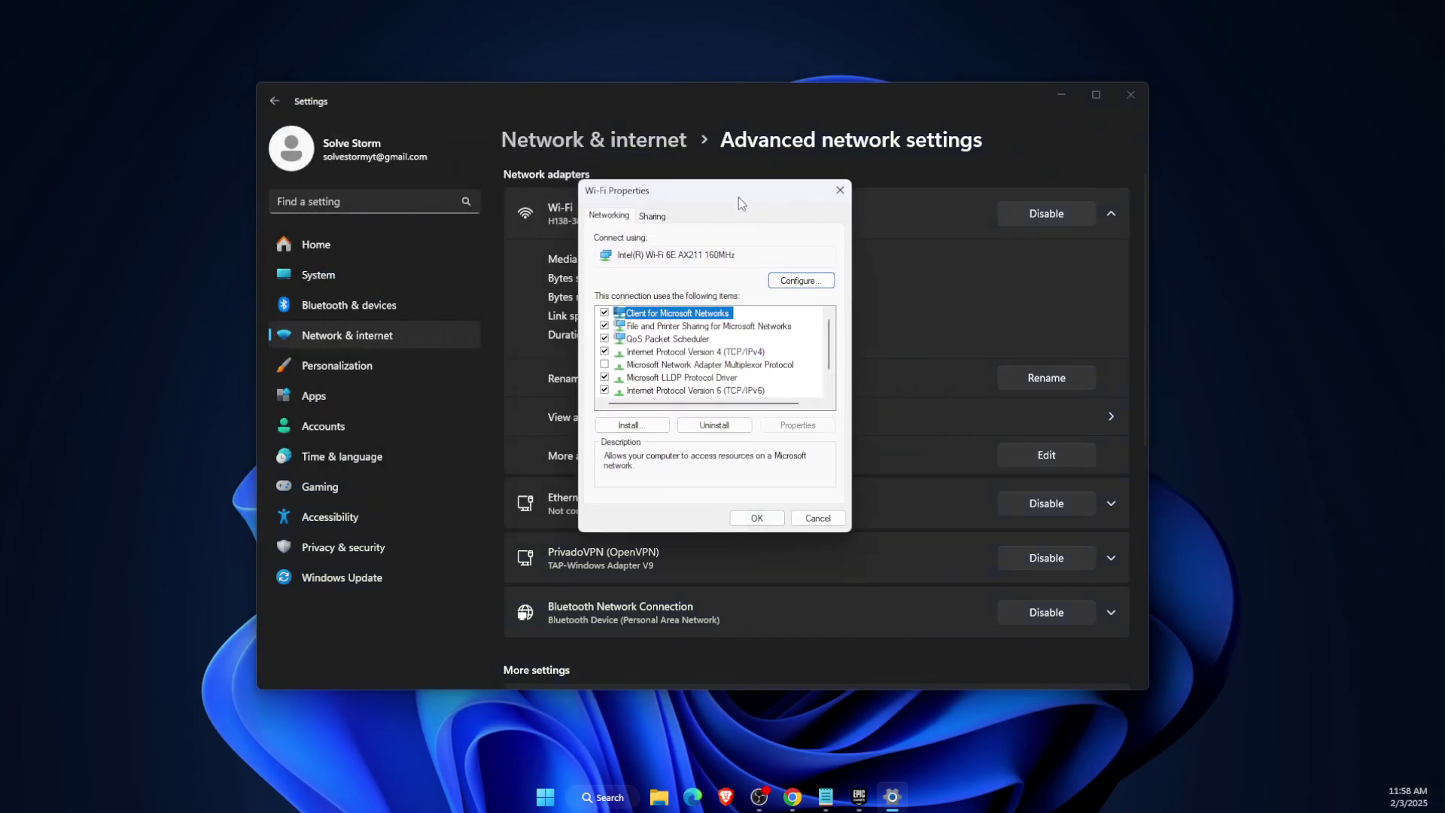
click(671, 353)
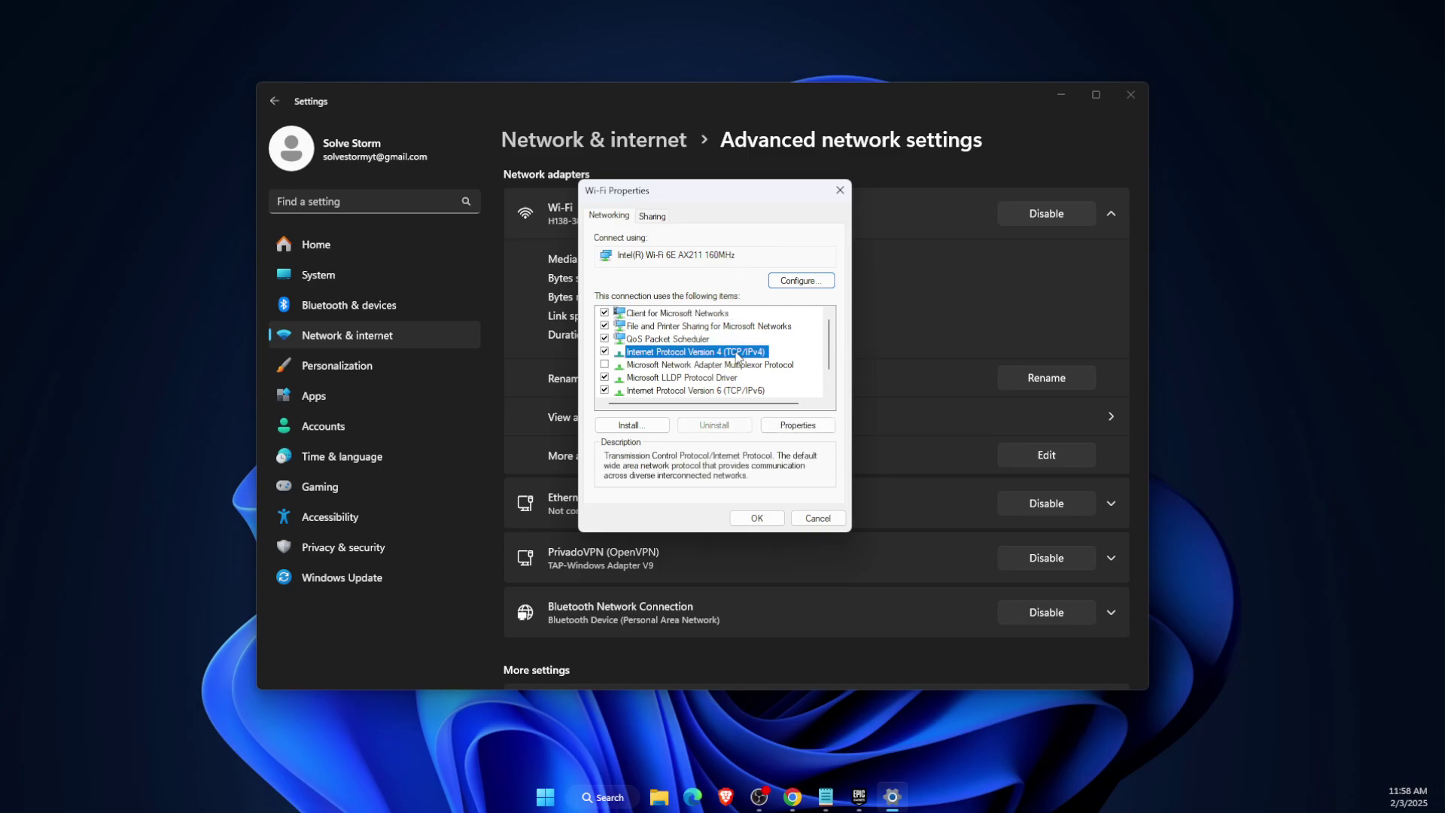
double_click(738, 352)
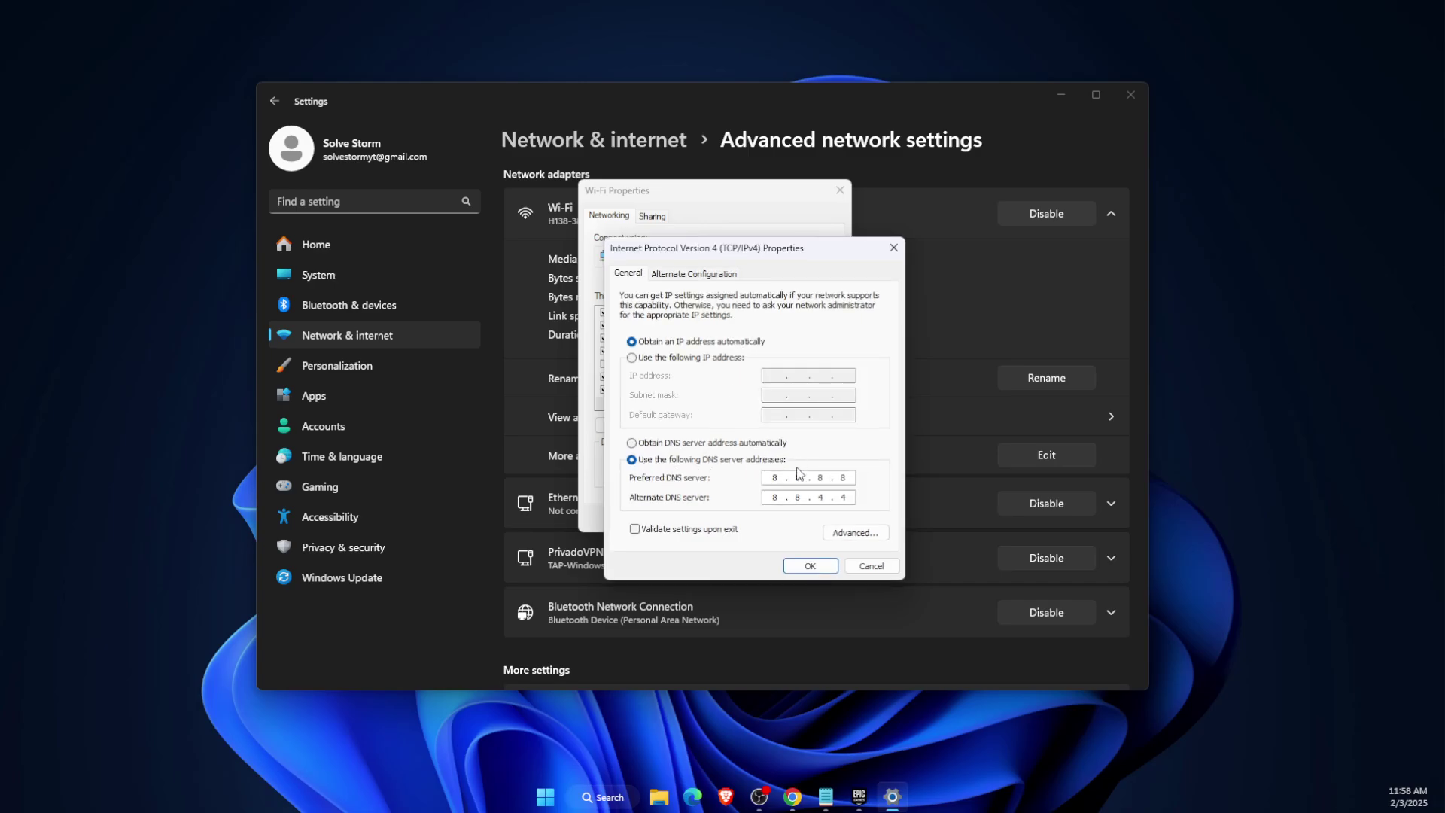
Set DNS servers 8.8.8.8 and 8.8.4.4, confirm both dialogs and close Settings.
double_click(775, 478)
click(841, 479)
click(808, 566)
click(780, 522)
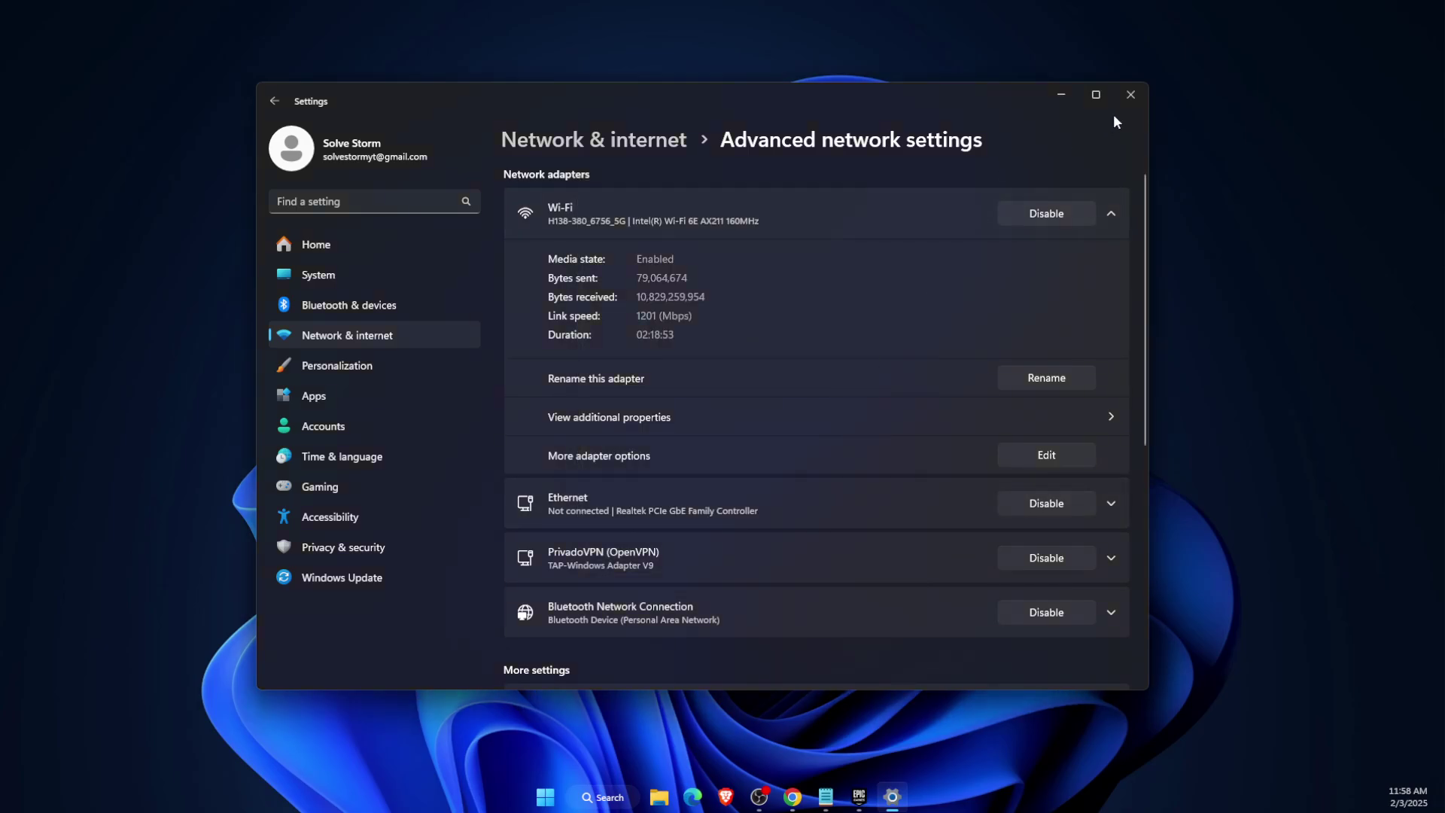
click(1131, 94)
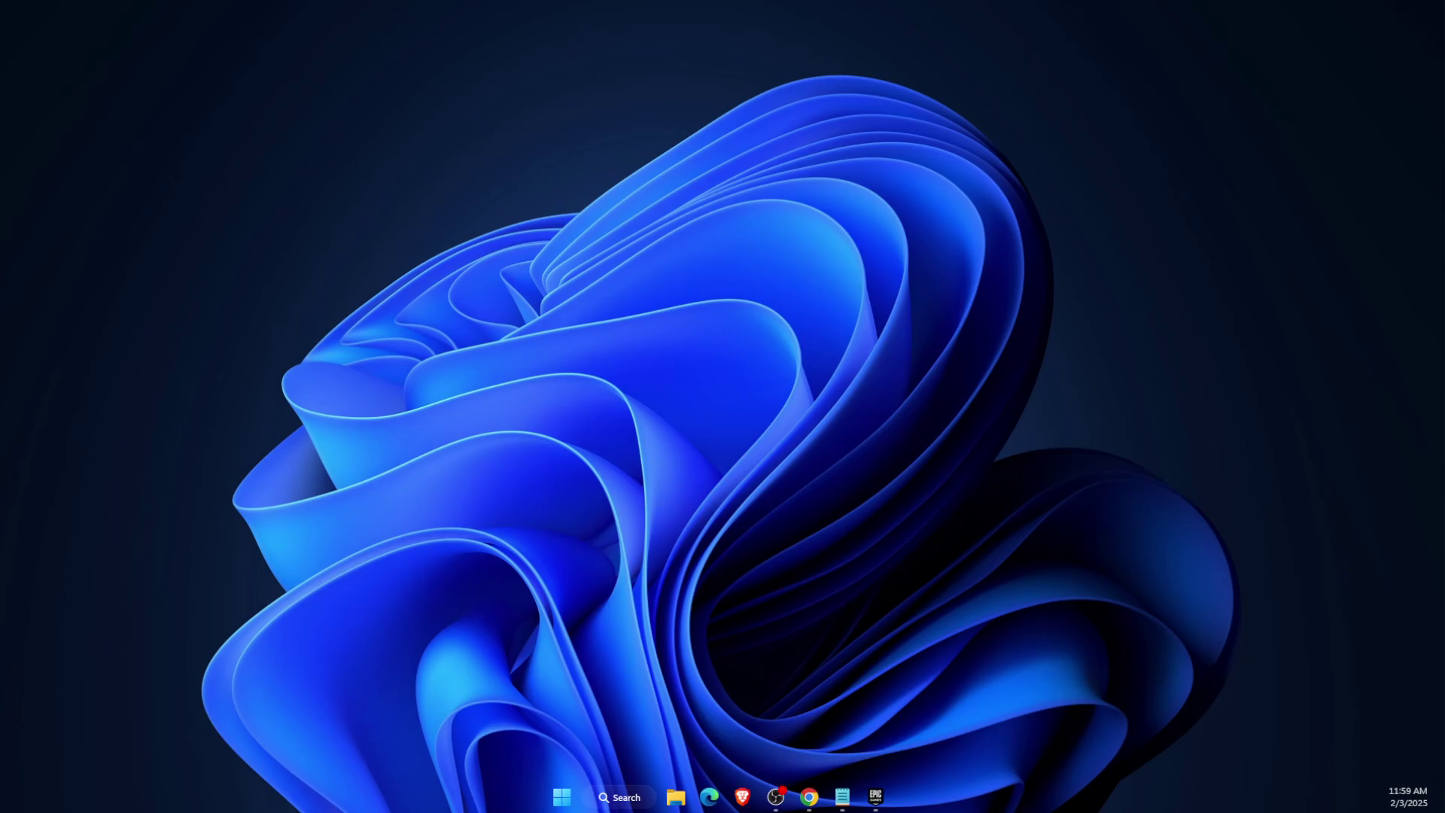
Open the %localappdata% folder through the Run dialog.
click(623, 799)
text(run)
key(Return)
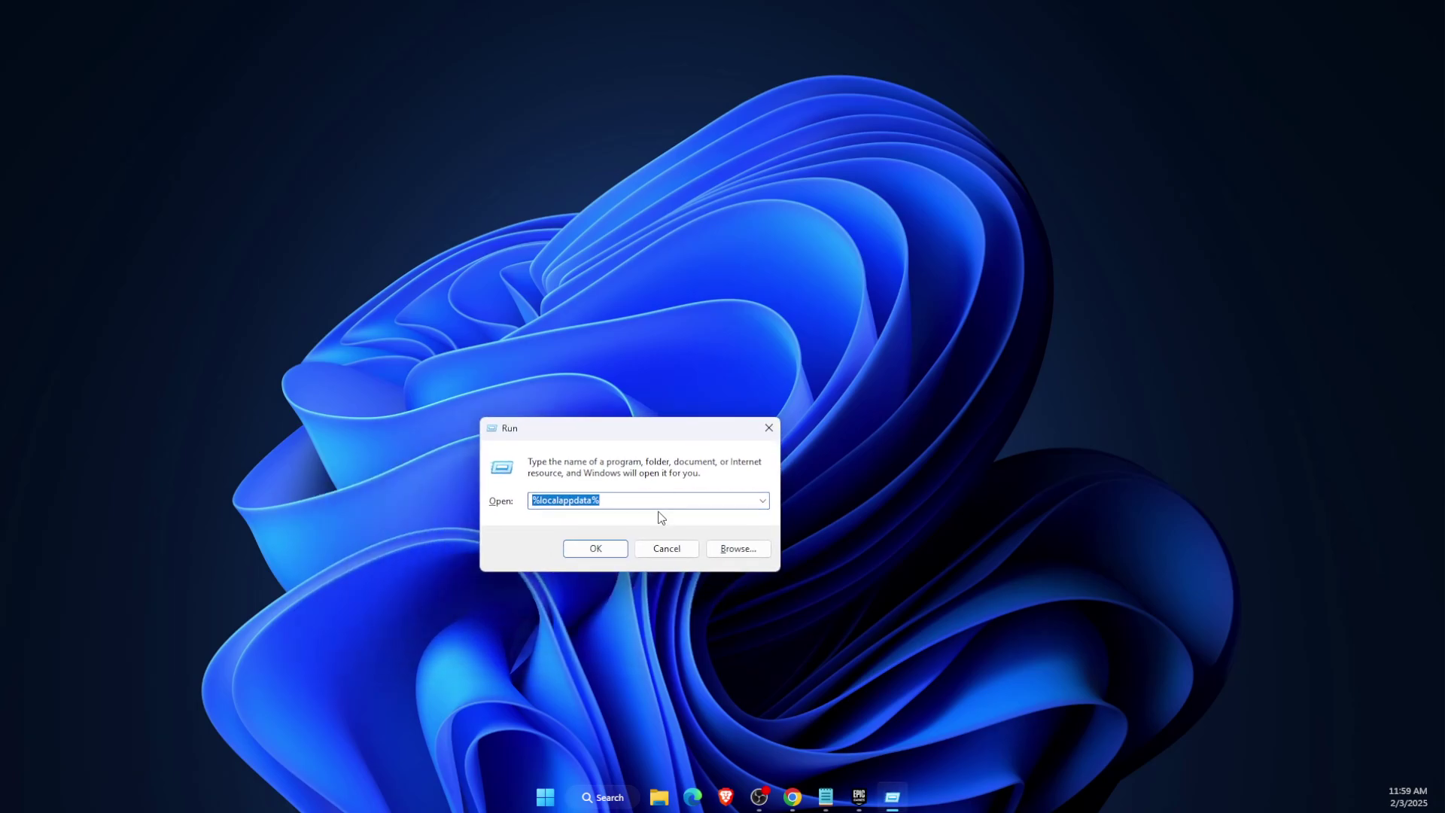
click(564, 501)
drag(545, 503, 592, 503)
click(623, 505)
click(584, 550)
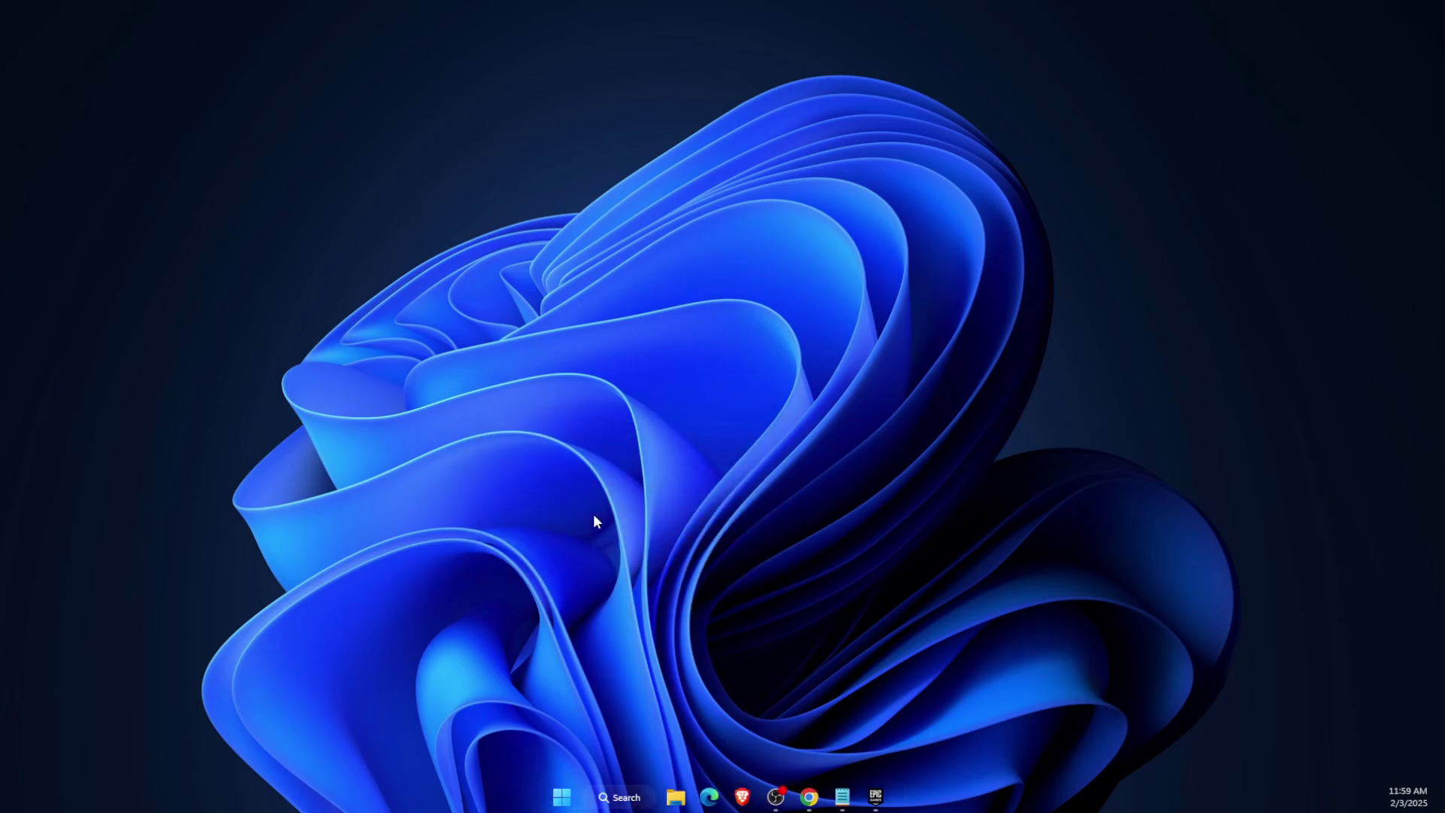
Go into EpicGamesLauncher\Saved and try deleting the webcache_4430 folder.
scroll(629, 514, down, 7)
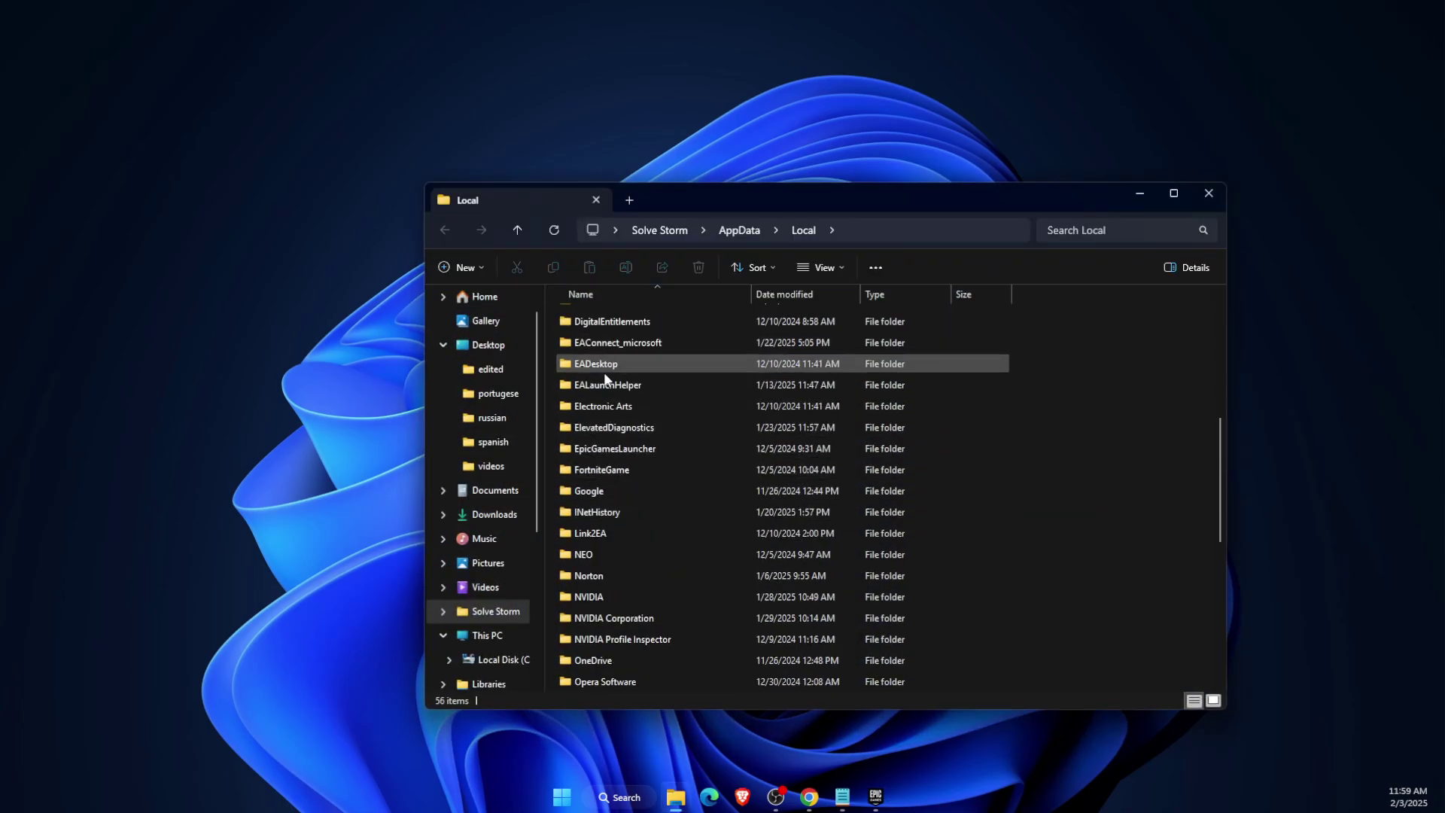
double_click(615, 449)
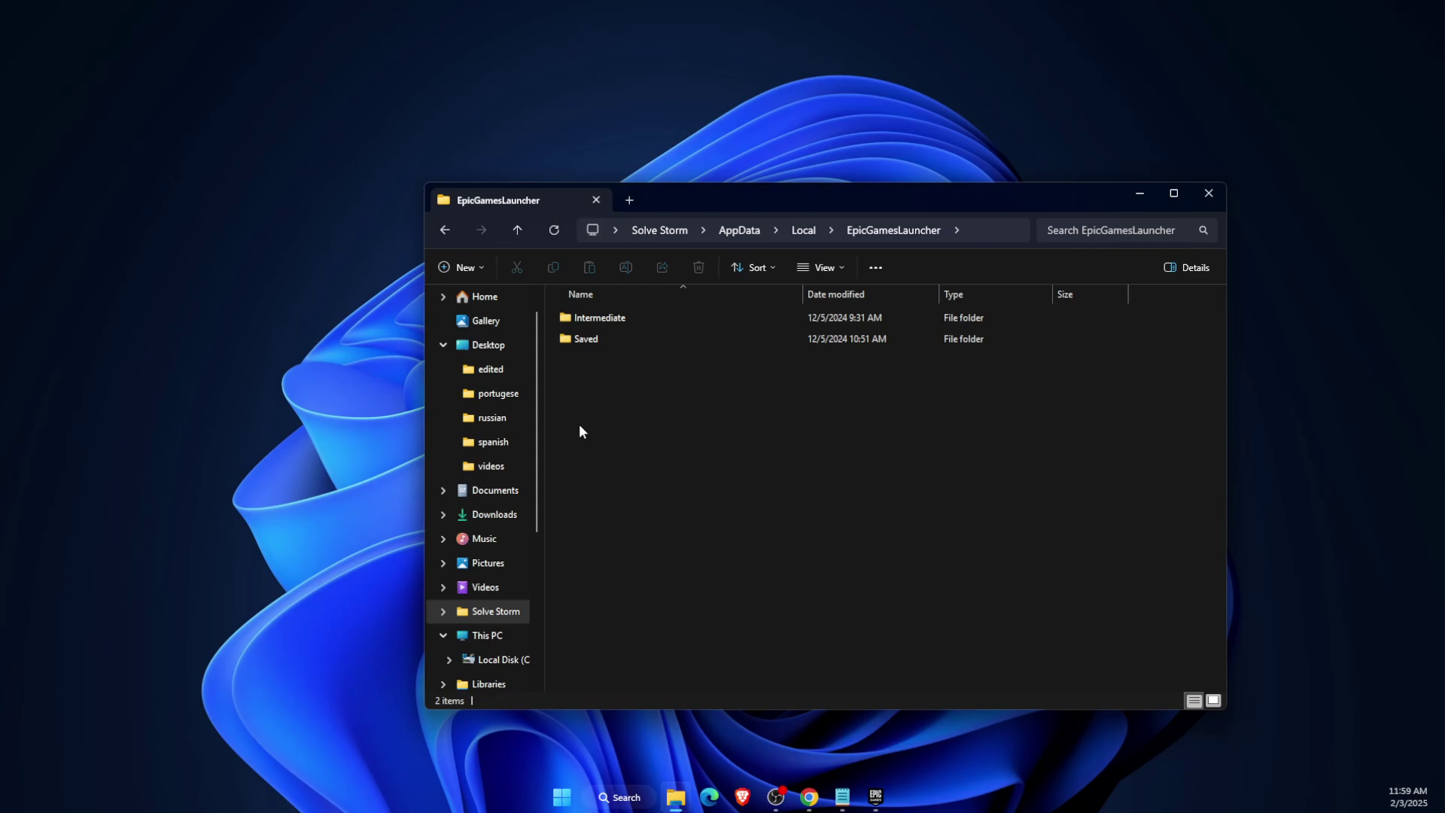
double_click(586, 336)
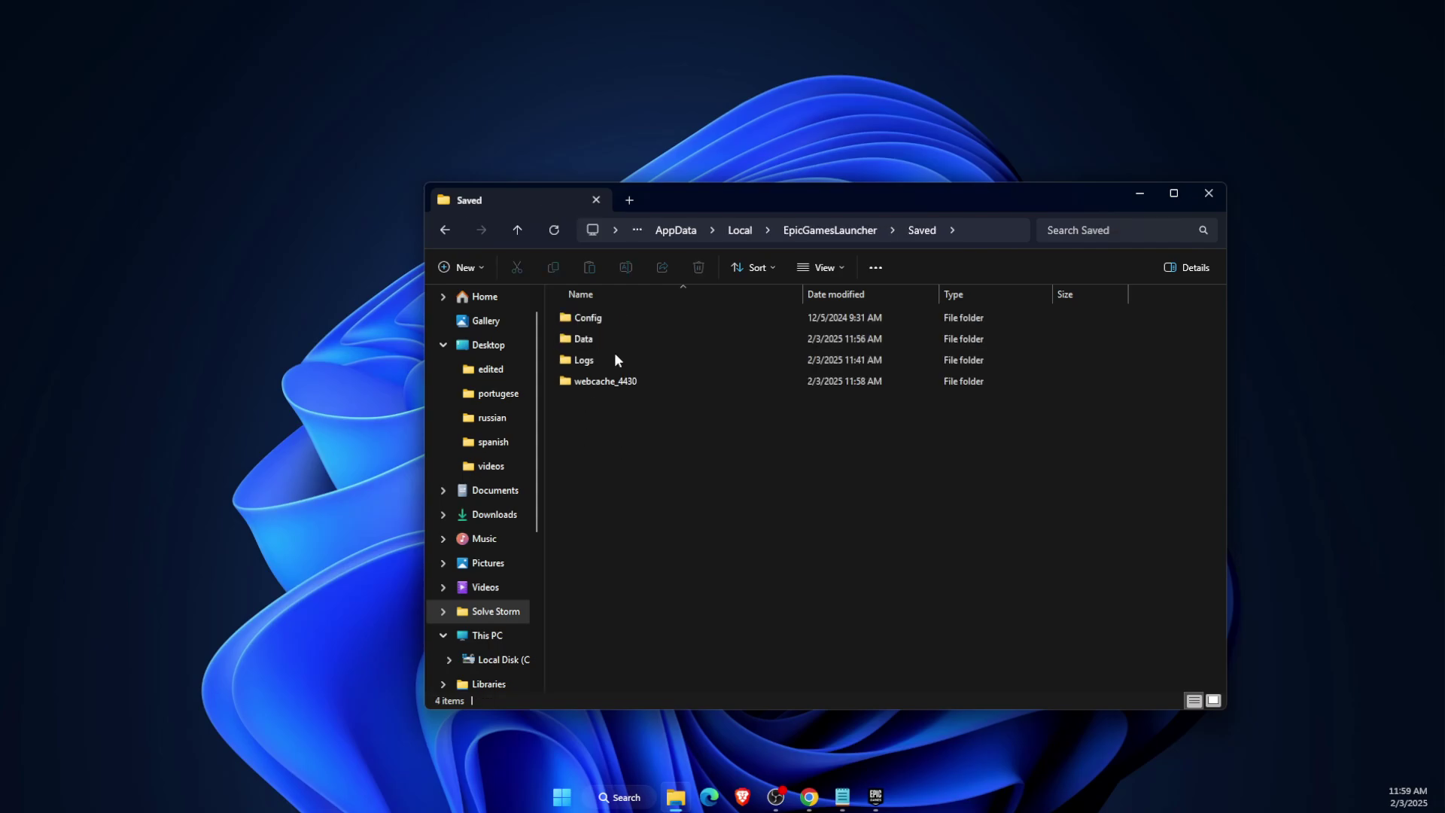
click(629, 384)
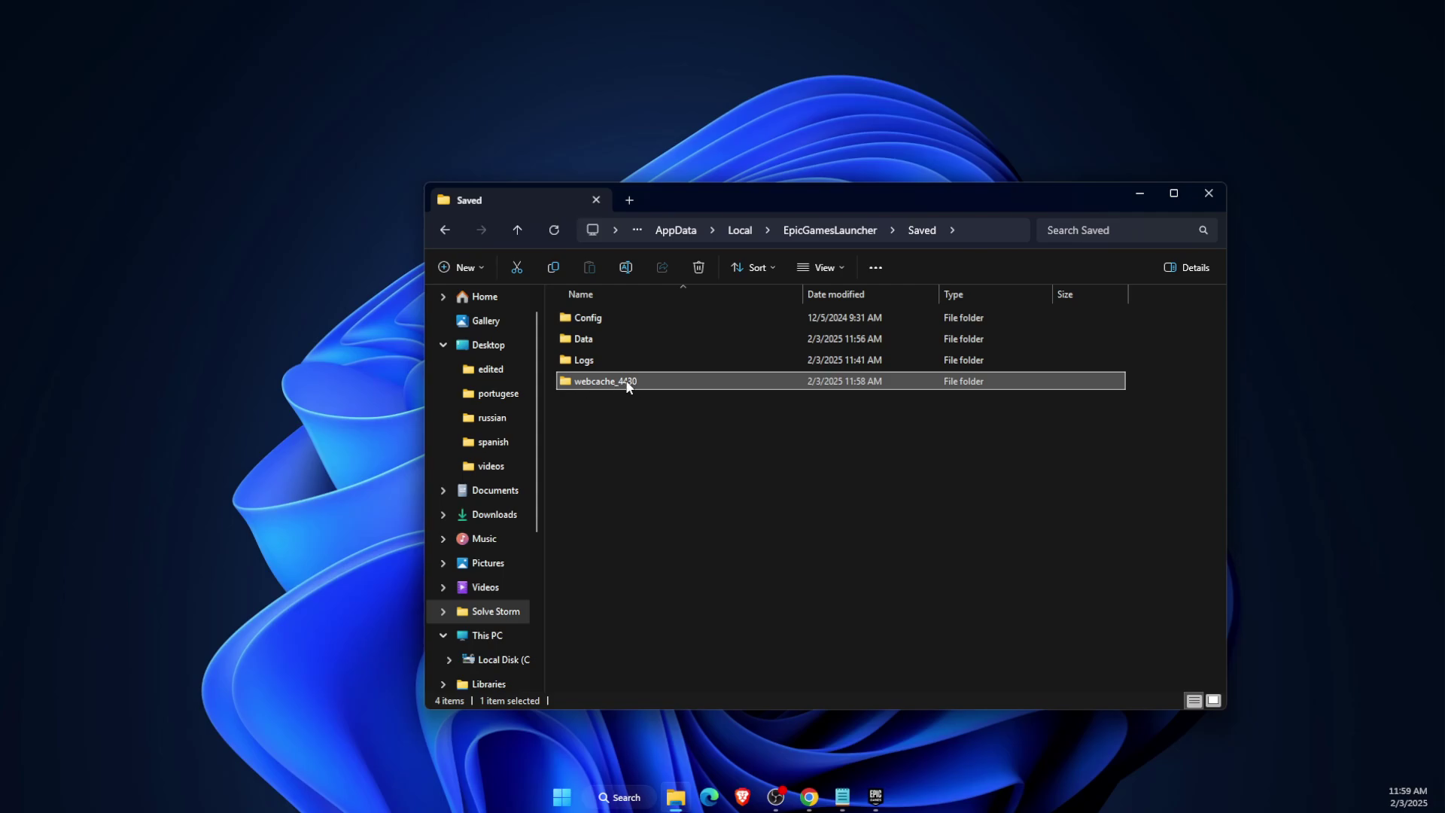
mouse_move(638, 382)
click(706, 266)
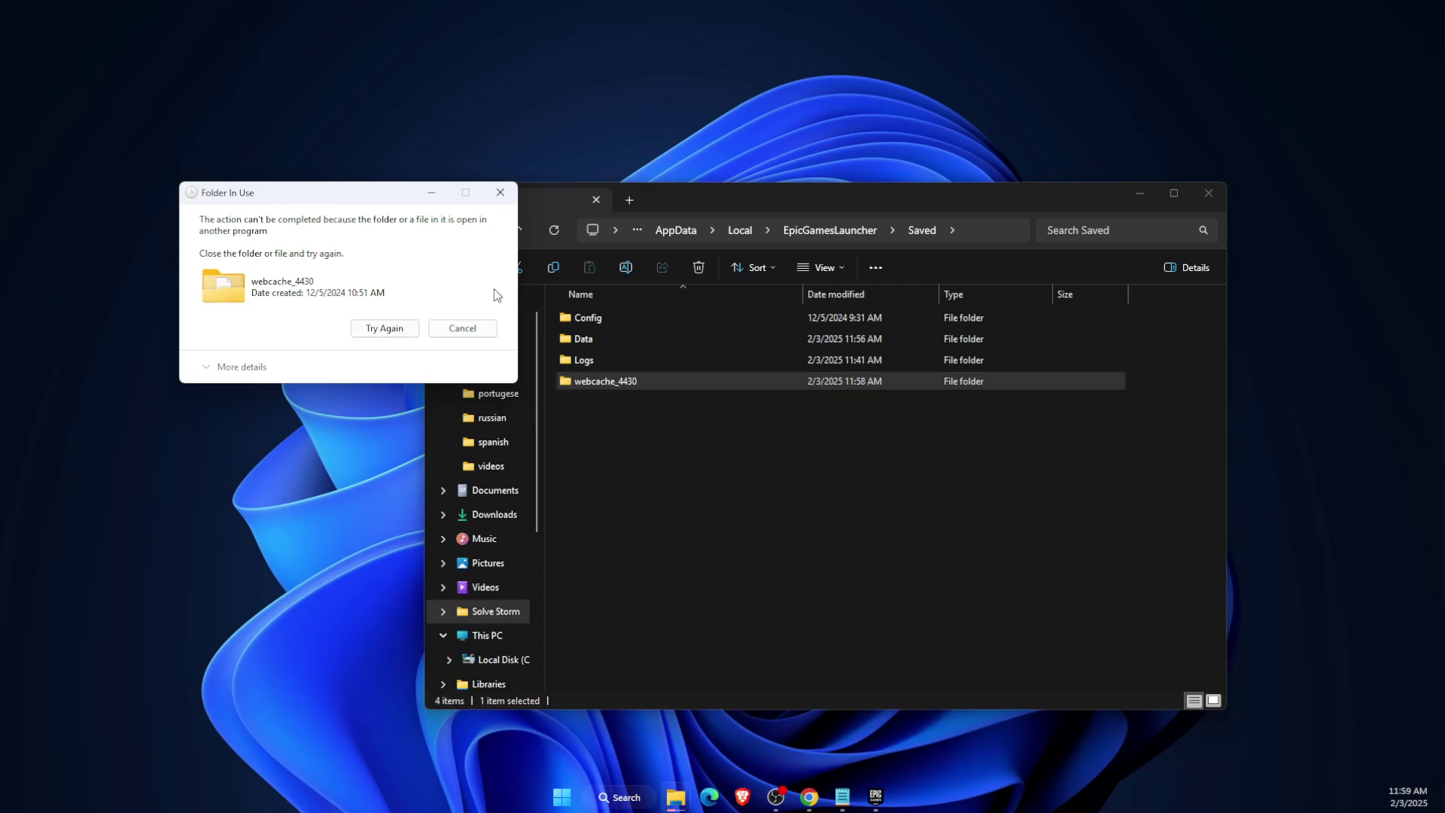
Close the Epic Games Launcher, cancel the Folder In Use warning and close File Explorer.
right_click(877, 797)
click(866, 761)
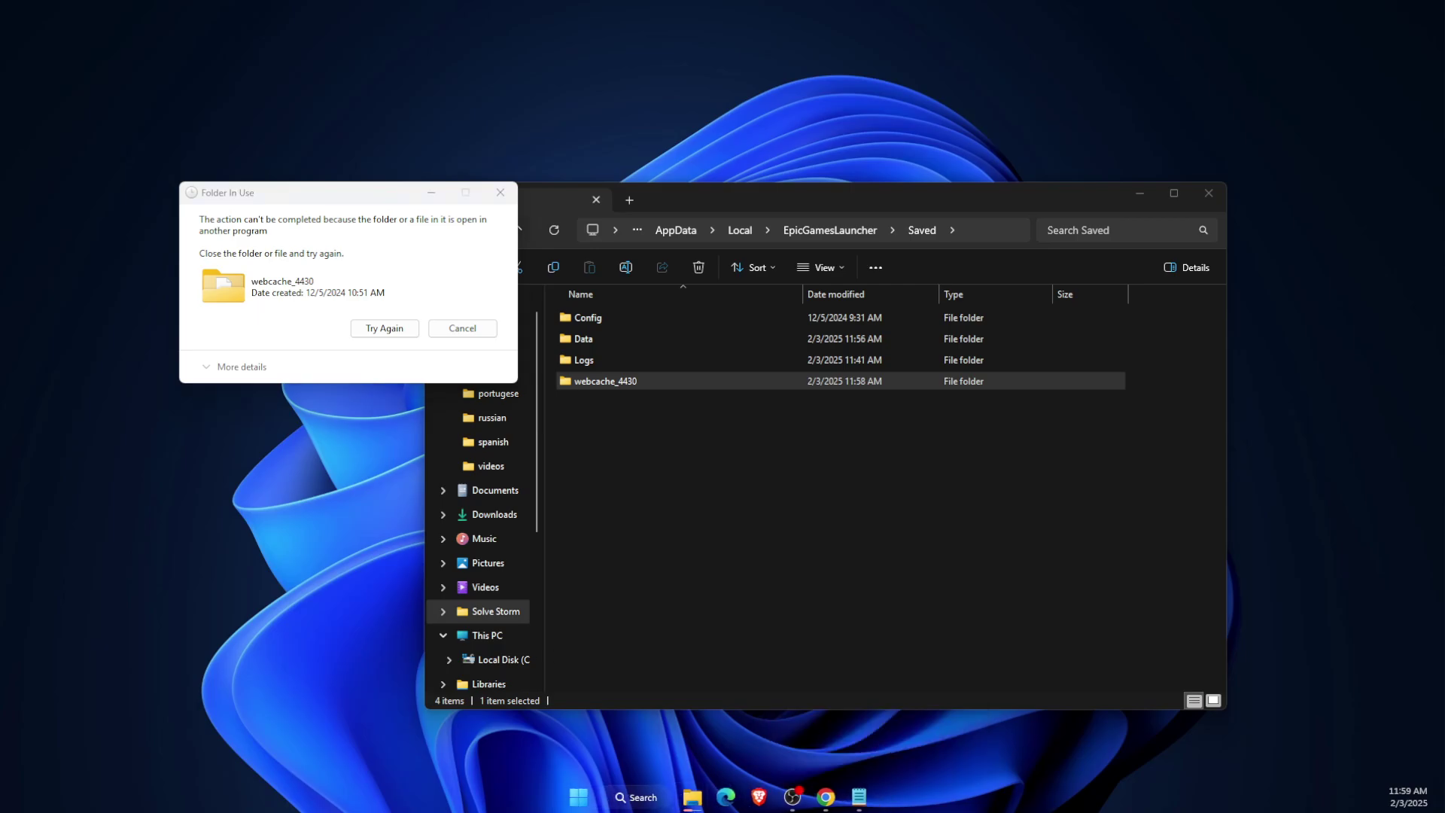
click(1145, 605)
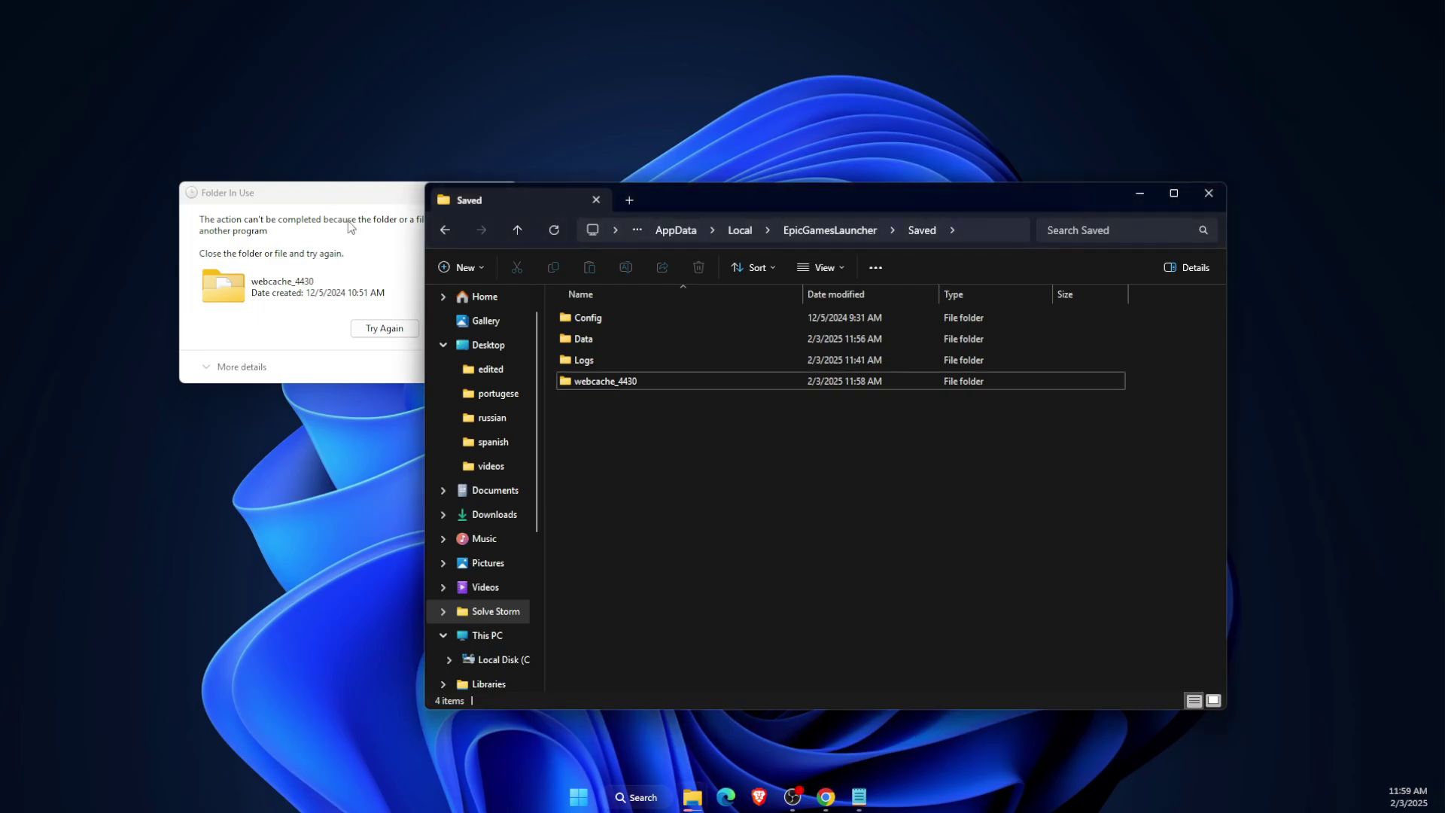
click(352, 207)
click(461, 330)
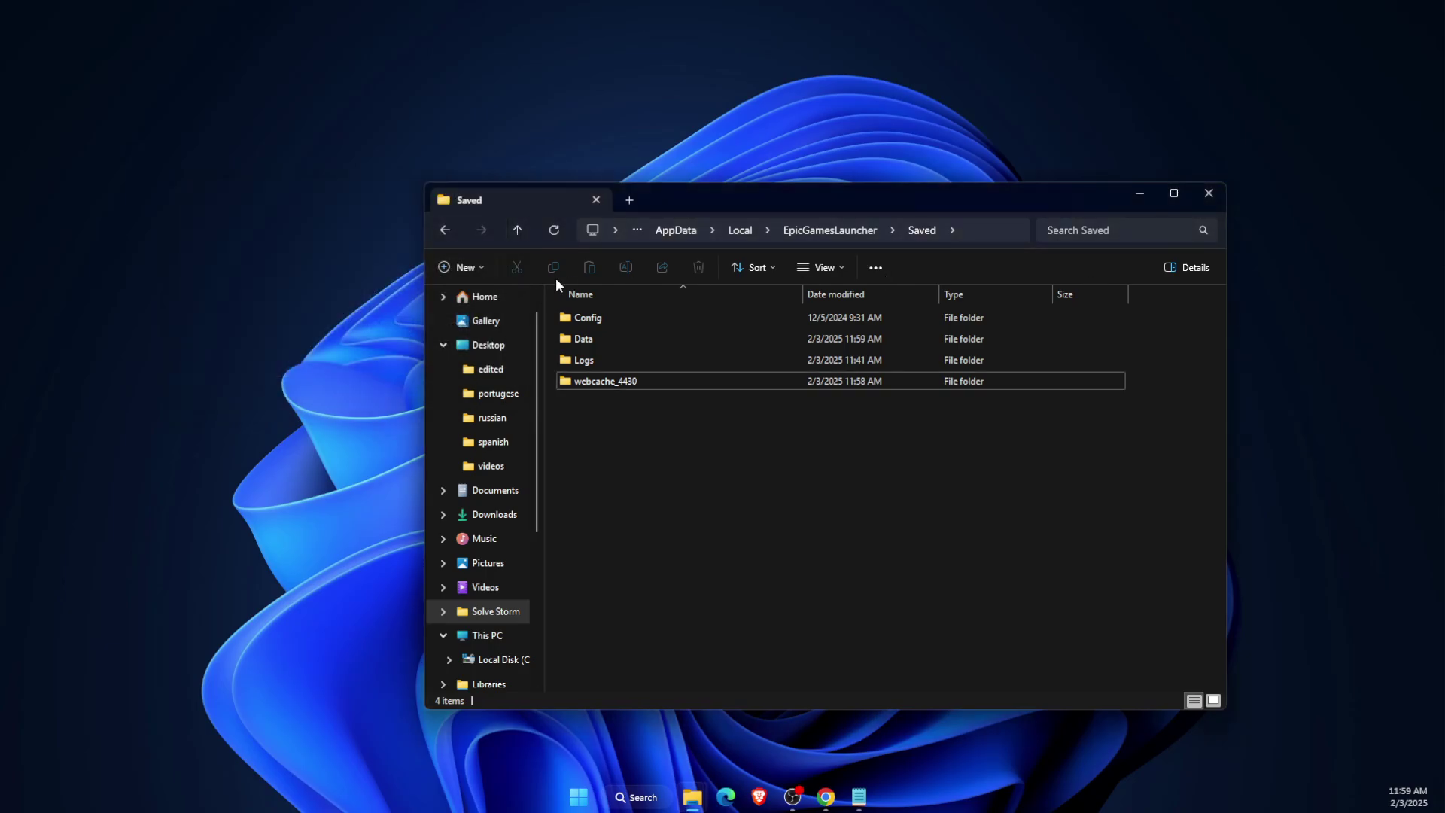
click(1205, 195)
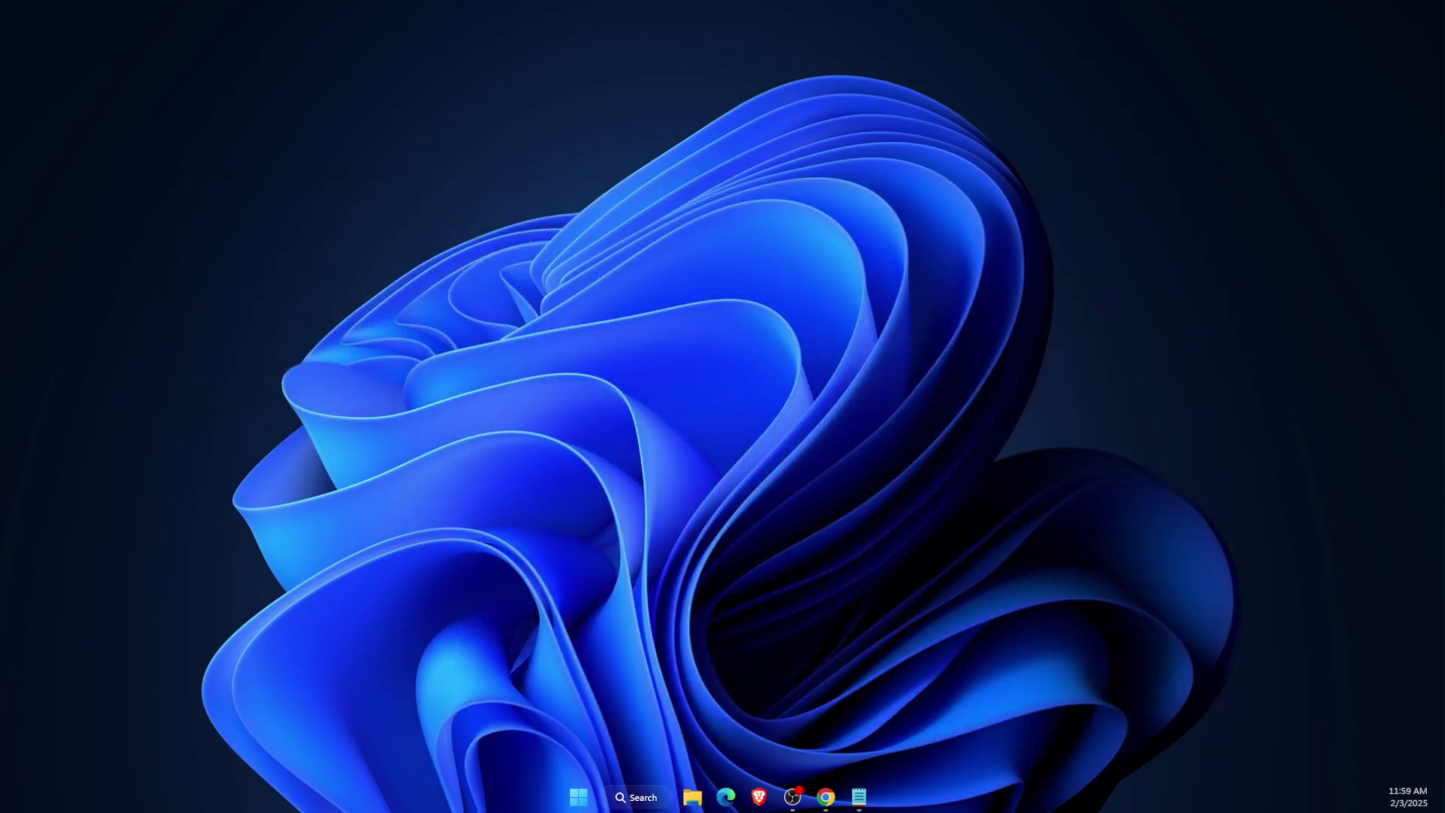